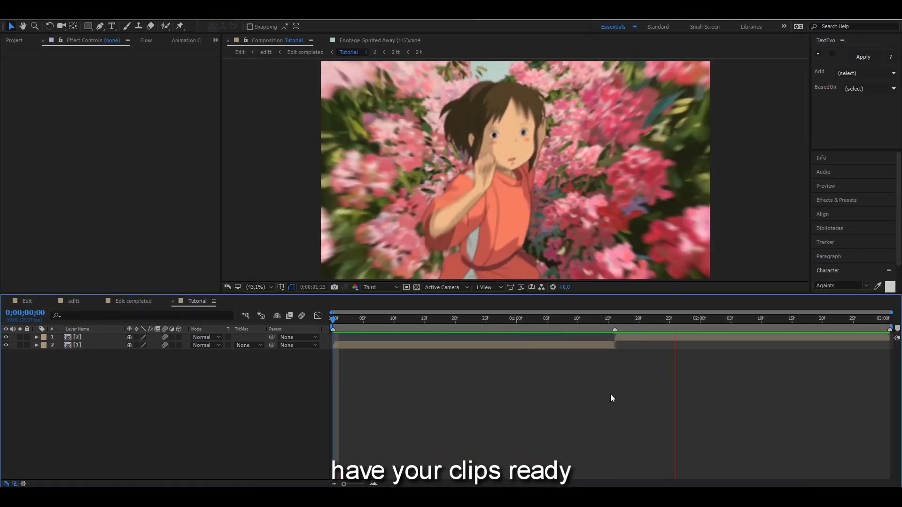
# - Stop the preview at frame 8 and bring up the timeline's New layer menu
pyautogui.click(382, 318)
pyautogui.rightClick(460, 382)
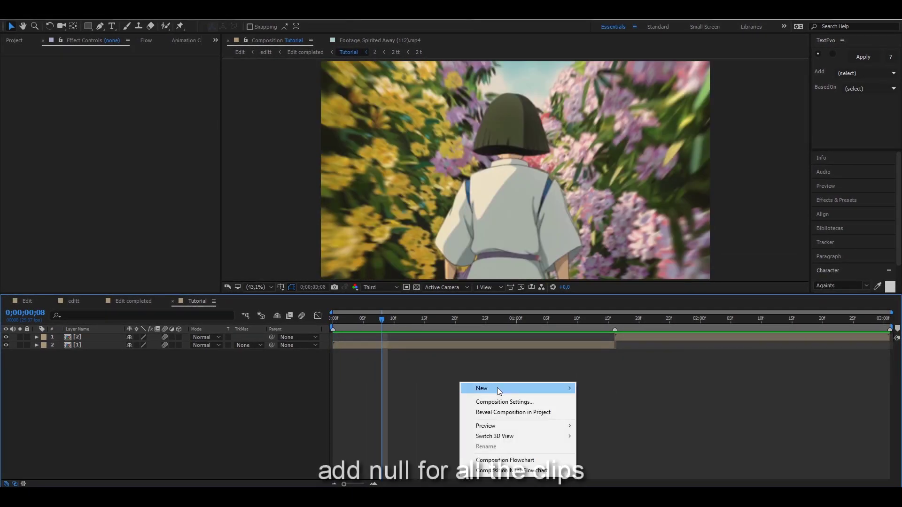
# - Add a Null 11 between clips [2] and [1], trimmed to end where clip [1] ends
pyautogui.moveTo(506, 390)
pyautogui.click(606, 443)
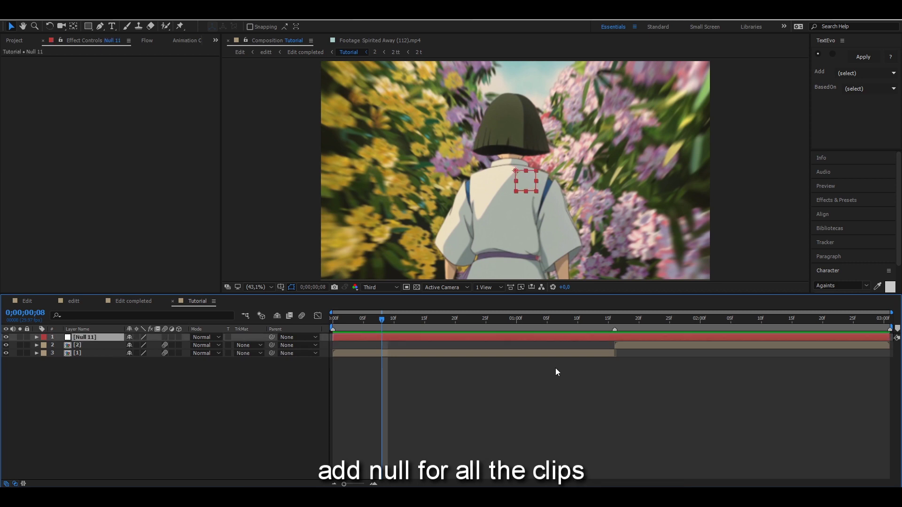
pyautogui.moveTo(106, 352); pyautogui.dragTo(106, 350)
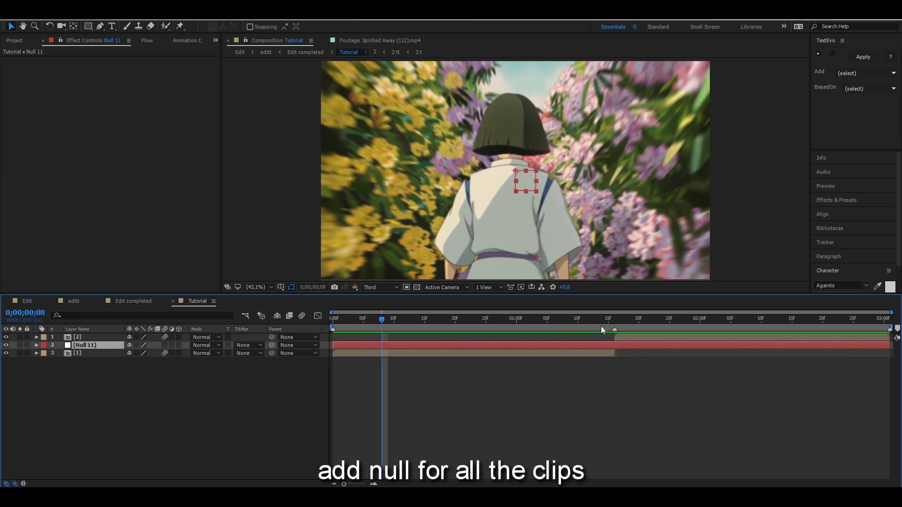
pyautogui.click(607, 319)
pyautogui.hotkey('alt', ']')
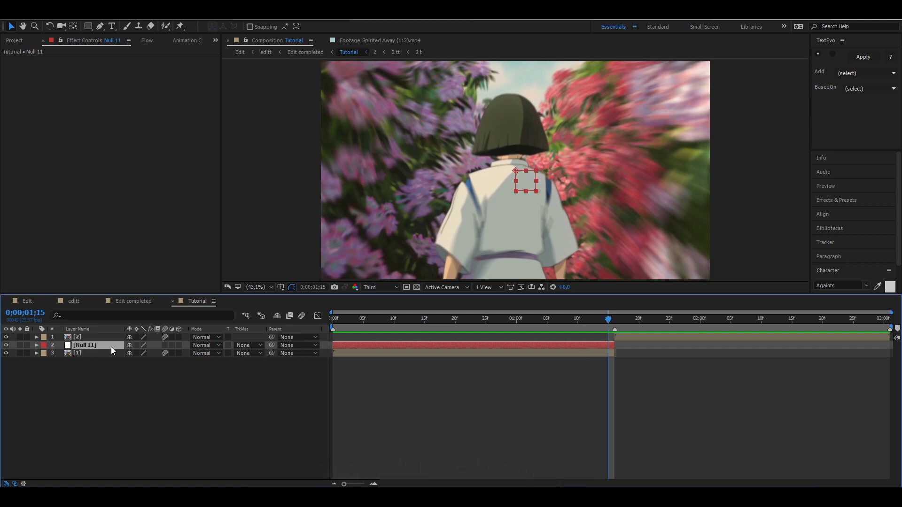
# - Duplicate the null to the top, spanning from clip [2]'s first frame to the composition end
pyautogui.hotkey('ctrl', 'd')
pyautogui.moveTo(108, 341); pyautogui.dragTo(221, 337)
pyautogui.moveTo(618, 335); pyautogui.dragTo(843, 335)
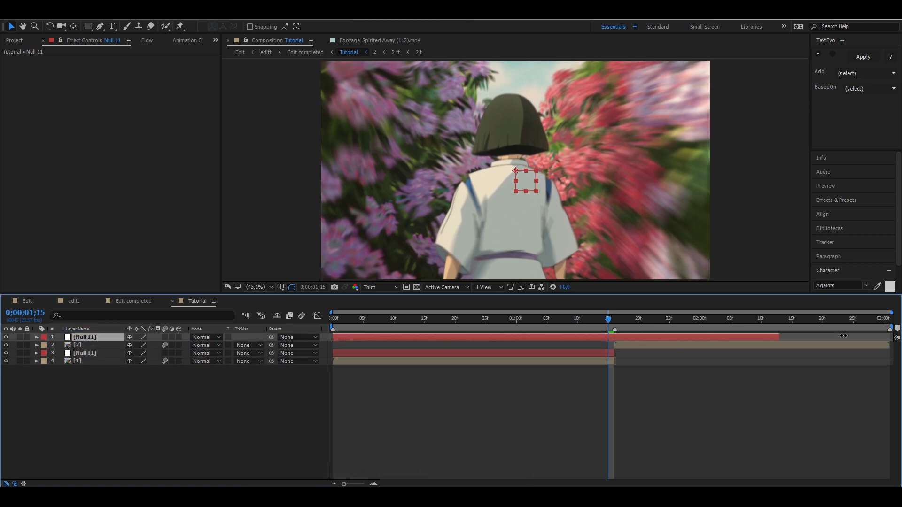
pyautogui.click(614, 317)
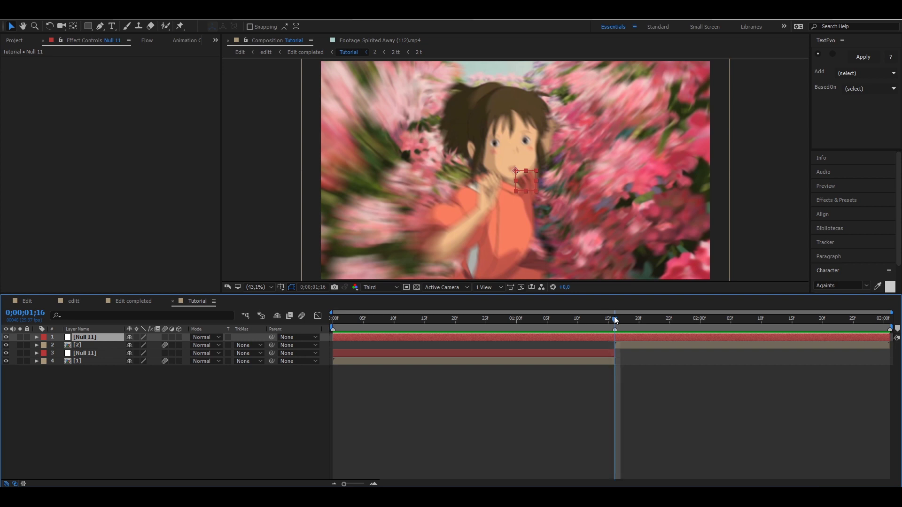
pyautogui.hotkey('alt', '[')
# - Parent clip [1] to the lower Null 11 and clip [2] to the top Null 11
pyautogui.click(406, 318)
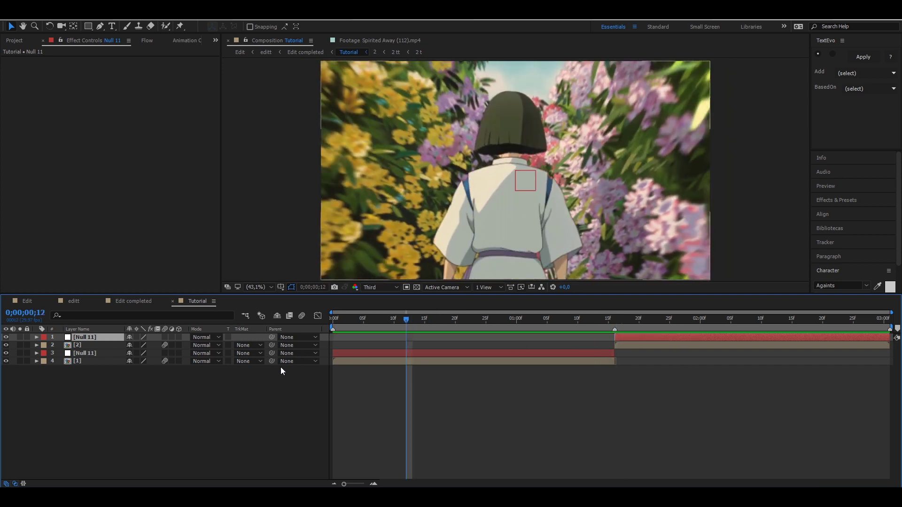
pyautogui.moveTo(271, 361); pyautogui.dragTo(268, 378)
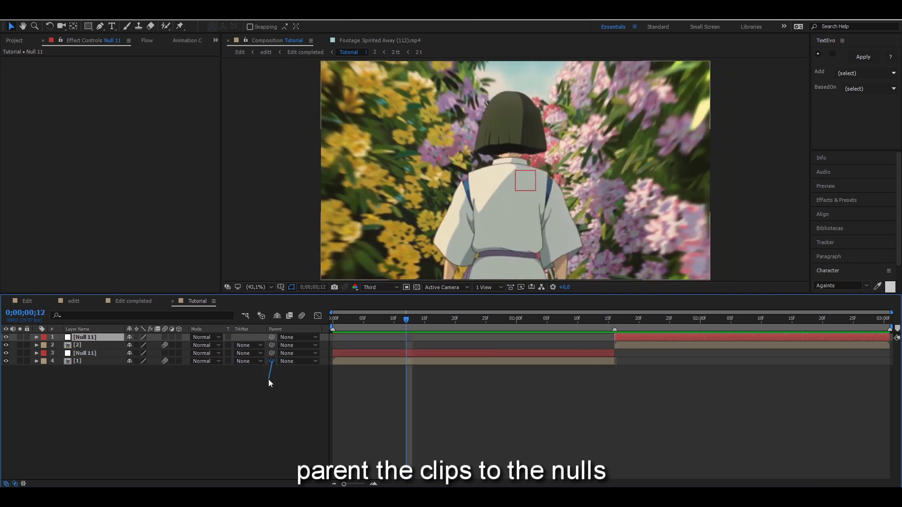
pyautogui.moveTo(109, 354); pyautogui.dragTo(107, 352)
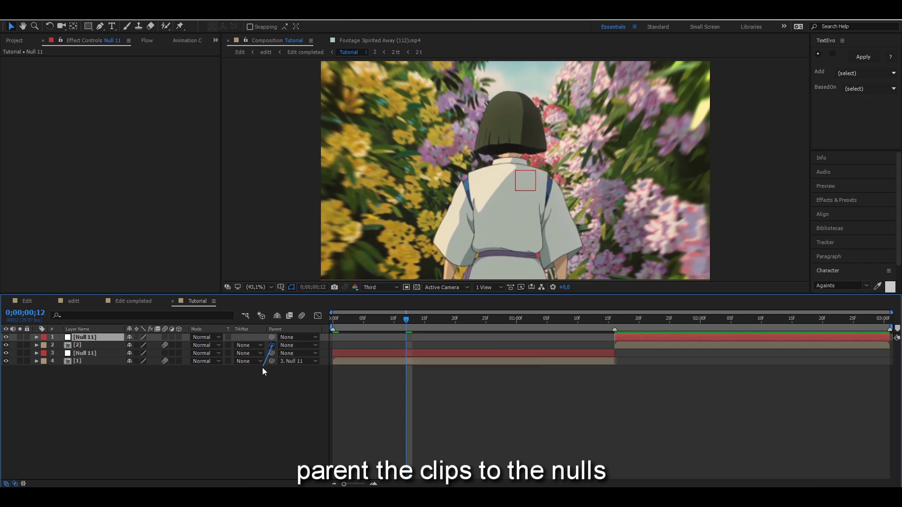
pyautogui.moveTo(261, 367); pyautogui.dragTo(116, 337)
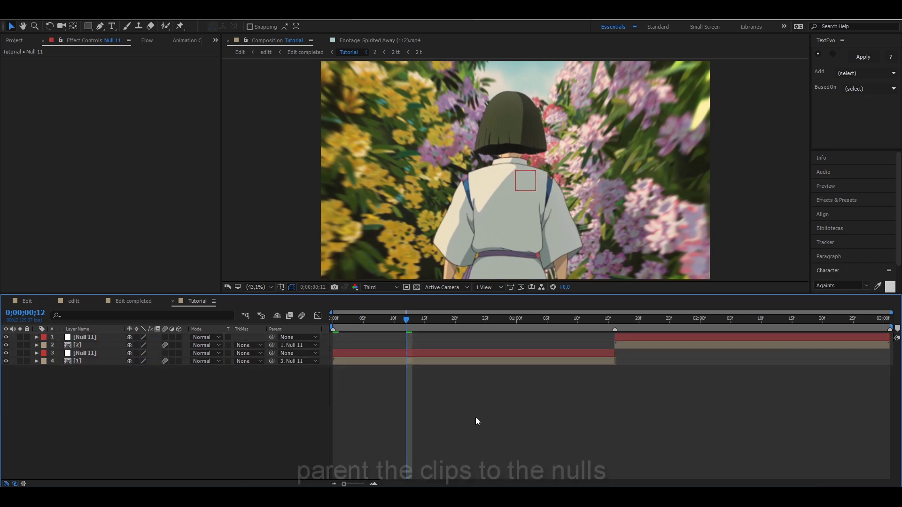
pyautogui.moveTo(423, 319); pyautogui.dragTo(334, 318)
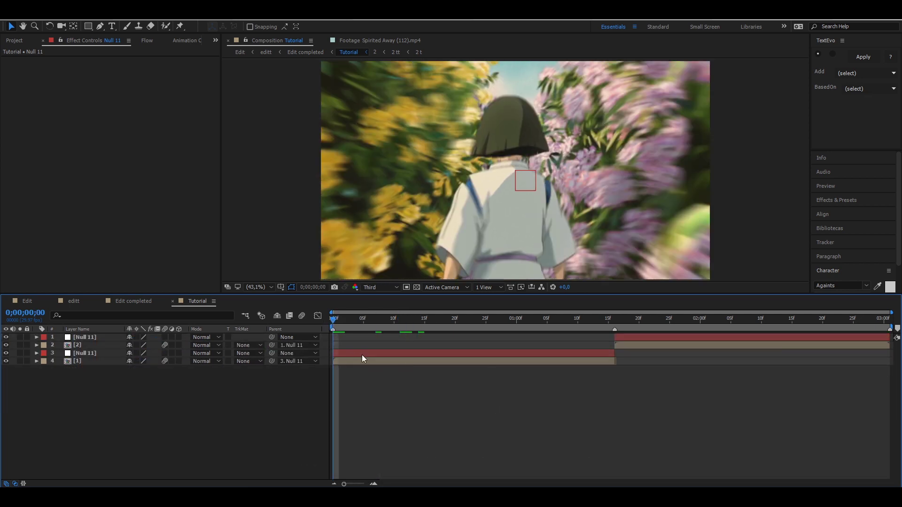
pyautogui.click(362, 355)
# - Keyframe the lower Null 11's Scale from 317% at frame 0 to 100% after the cut, eased
pyautogui.press('s')
pyautogui.click(61, 361)
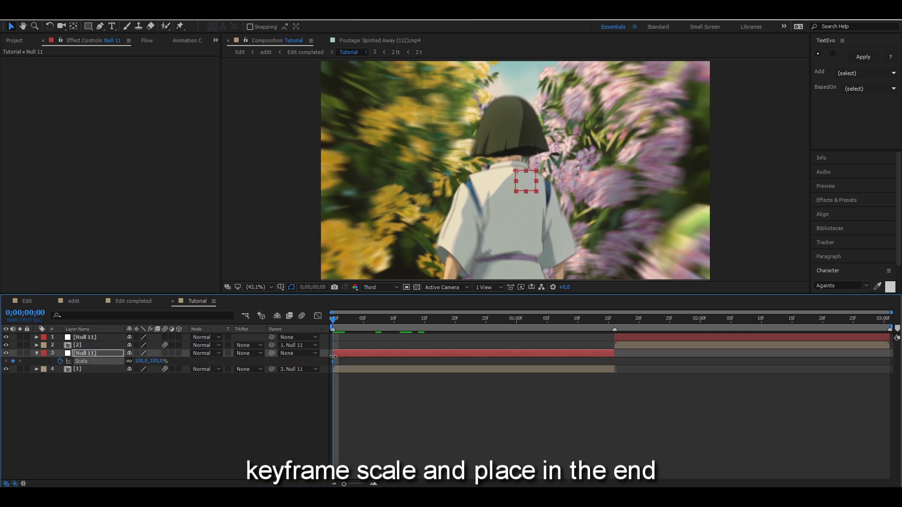
pyautogui.moveTo(333, 360); pyautogui.dragTo(559, 361)
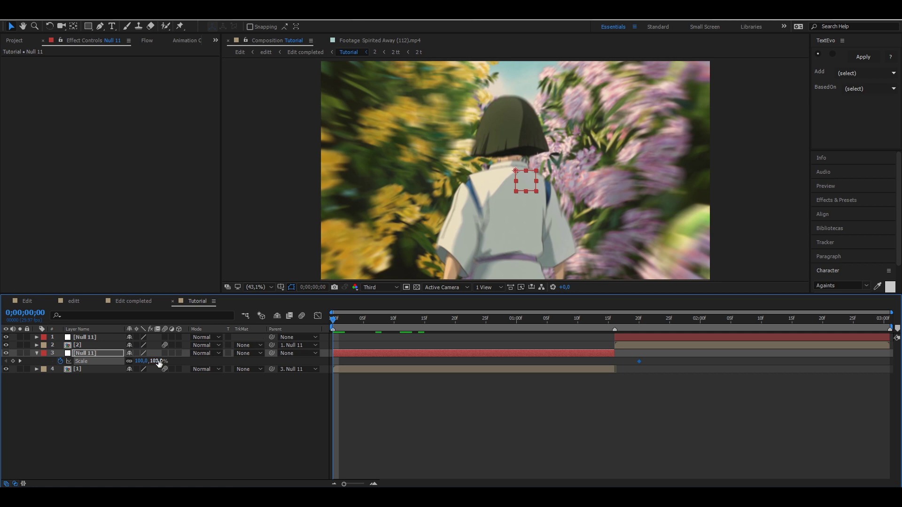
pyautogui.moveTo(158, 361)
pyautogui.mouseDown()
pyautogui.moveTo(277, 364)
pyautogui.moveTo(264, 365)
pyautogui.mouseUp()
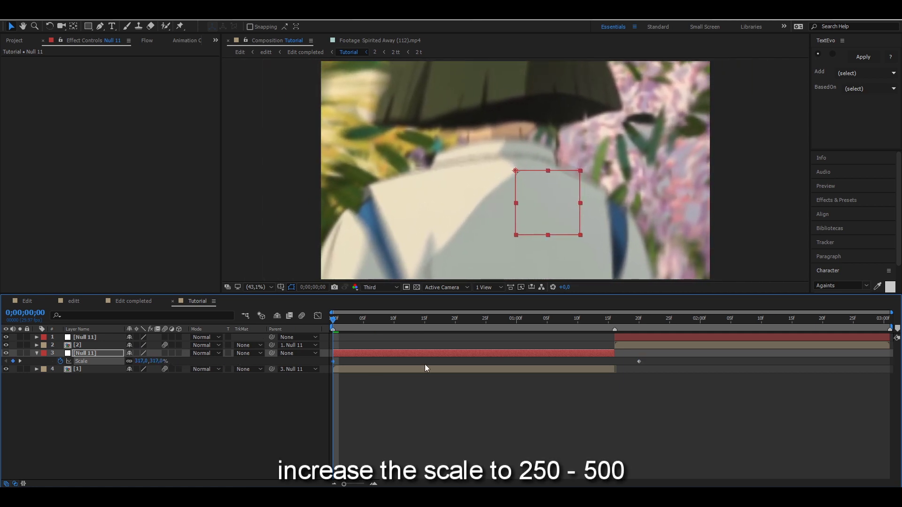
pyautogui.moveTo(681, 364); pyautogui.dragTo(422, 363)
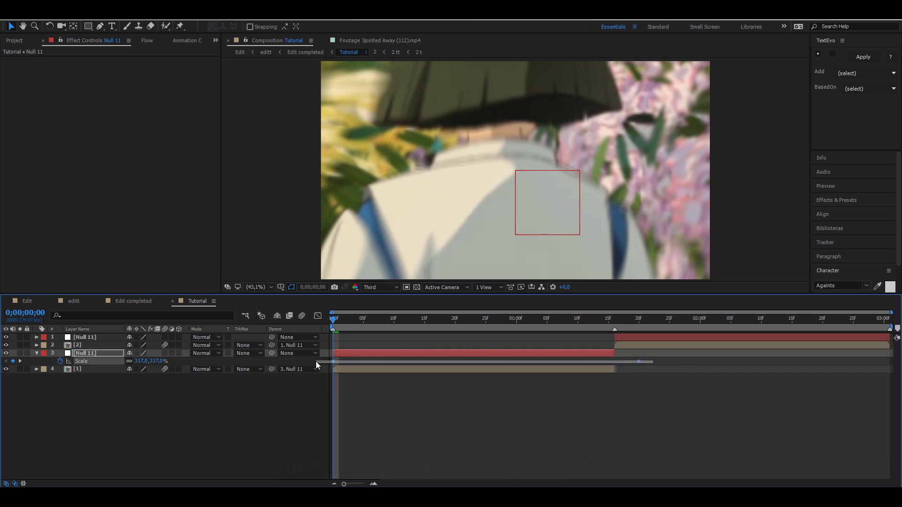
pyautogui.press('F9')
pyautogui.click(318, 315)
# - Drag the Scale curve handles into a steep drop with a long slow settle, then preview
pyautogui.moveTo(435, 344); pyautogui.dragTo(375, 429)
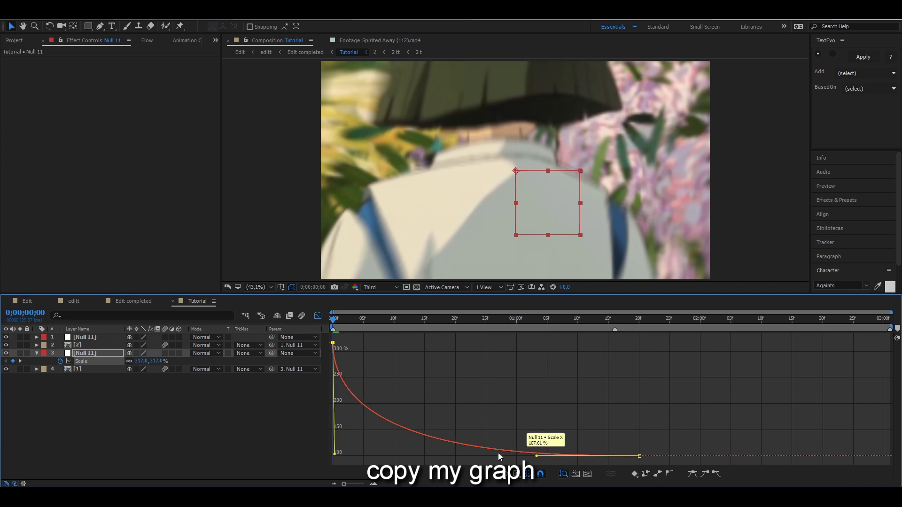
pyautogui.moveTo(326, 455); pyautogui.dragTo(319, 436)
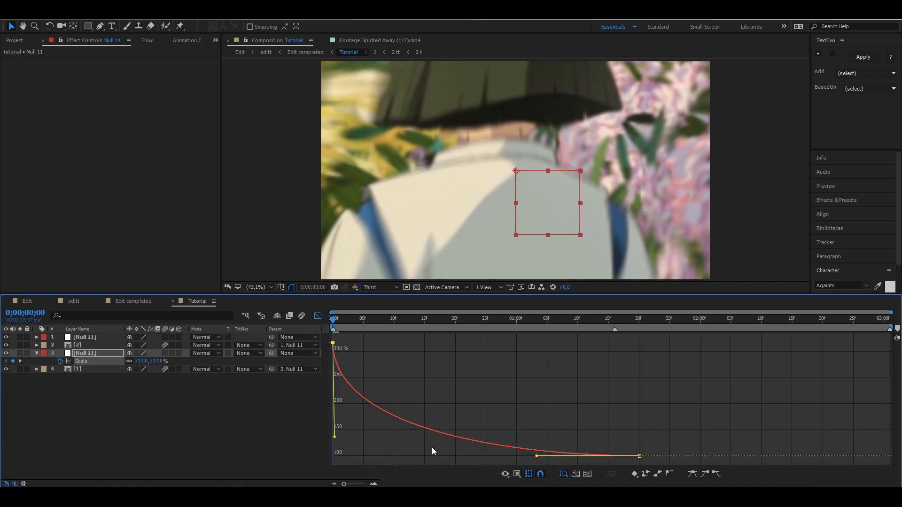
pyautogui.moveTo(400, 455); pyautogui.dragTo(376, 444)
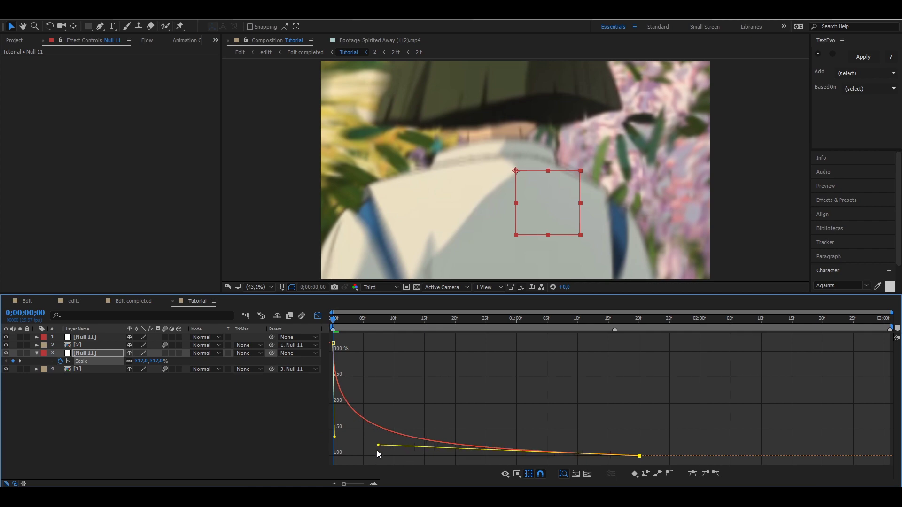
pyautogui.press('space')
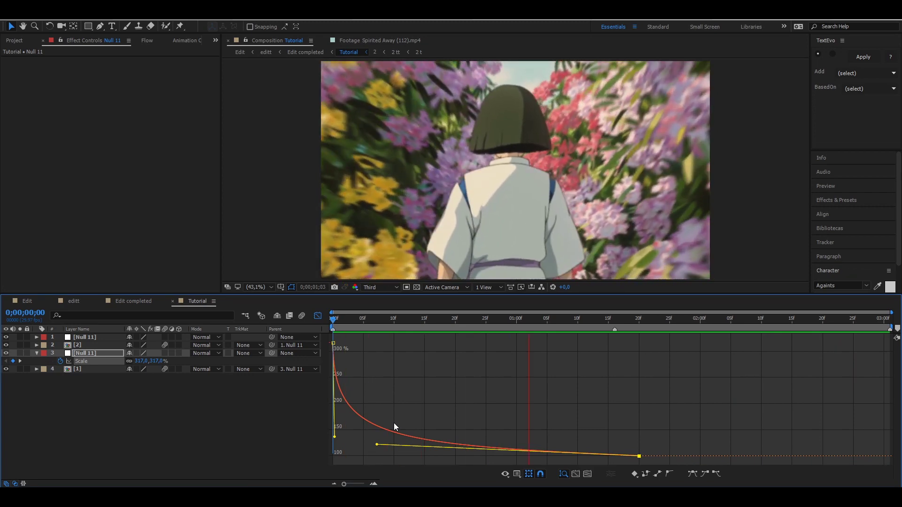
# - Add Scale and Rotation keyframes to the top Null 11, placed at the composition's end
pyautogui.click(318, 315)
pyautogui.click(616, 318)
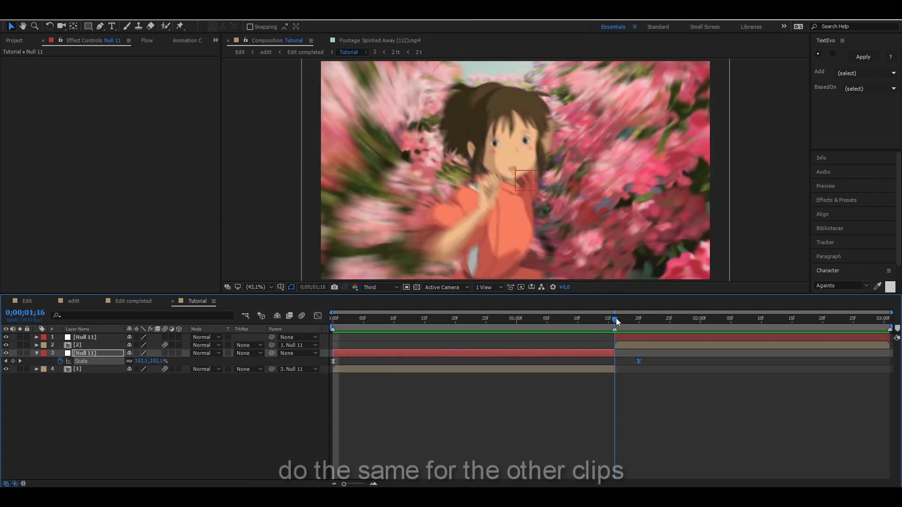
pyautogui.click(622, 336)
pyautogui.press('s')
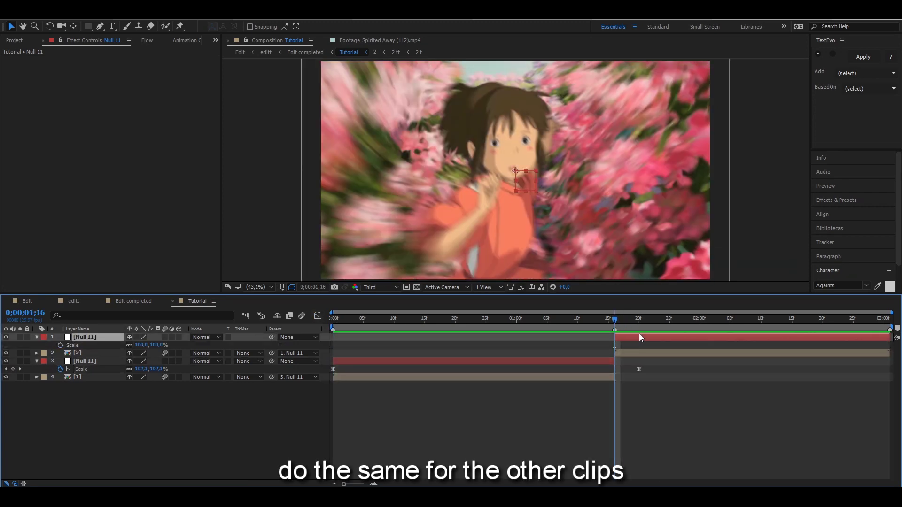
pyautogui.hotkey('shift', 'r')
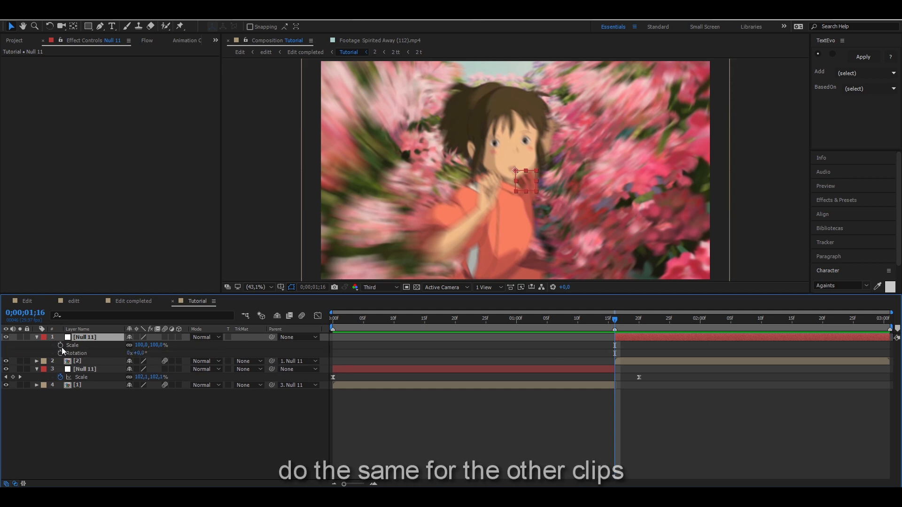
pyautogui.click(60, 346)
pyautogui.click(60, 352)
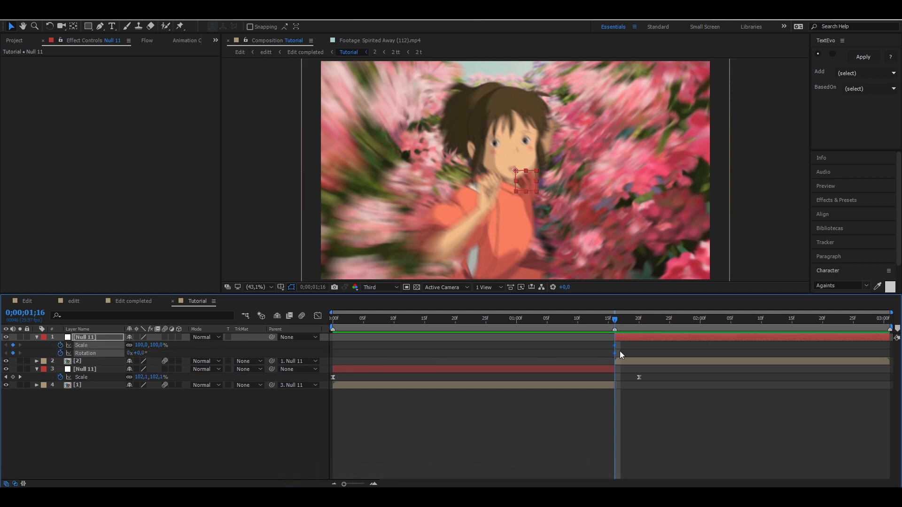
pyautogui.moveTo(622, 343)
pyautogui.mouseDown()
pyautogui.moveTo(608, 358)
pyautogui.moveTo(763, 350)
pyautogui.mouseUp()
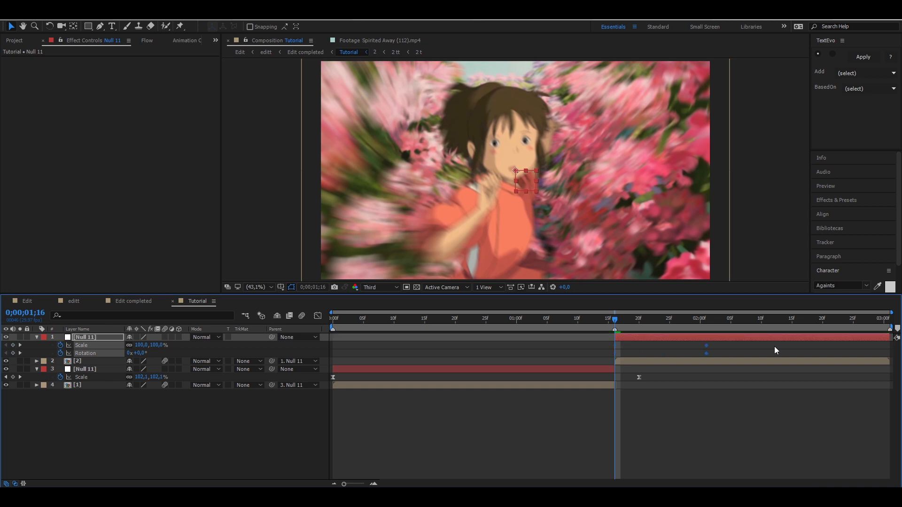
pyautogui.press('F2')
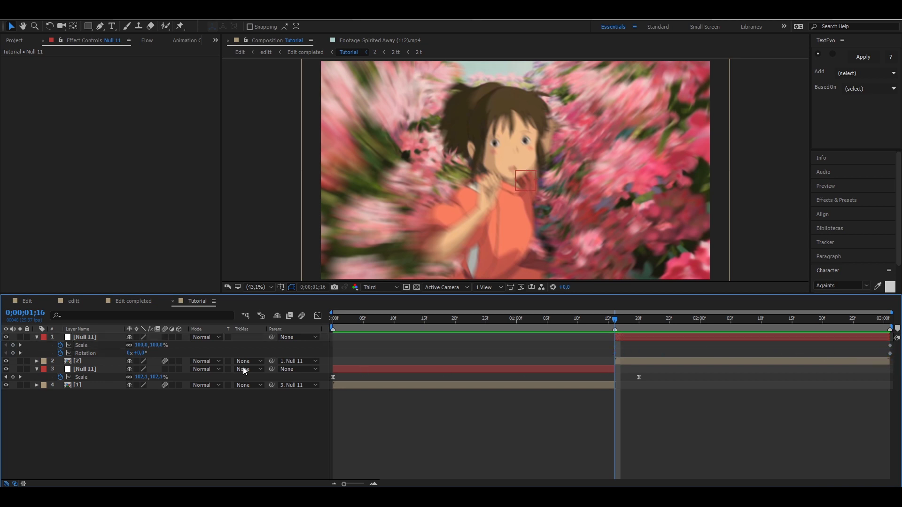
# - Set the top null to 325% scale and -90° rotation at the cut, and ease all keyframes
pyautogui.moveTo(158, 347); pyautogui.dragTo(267, 347)
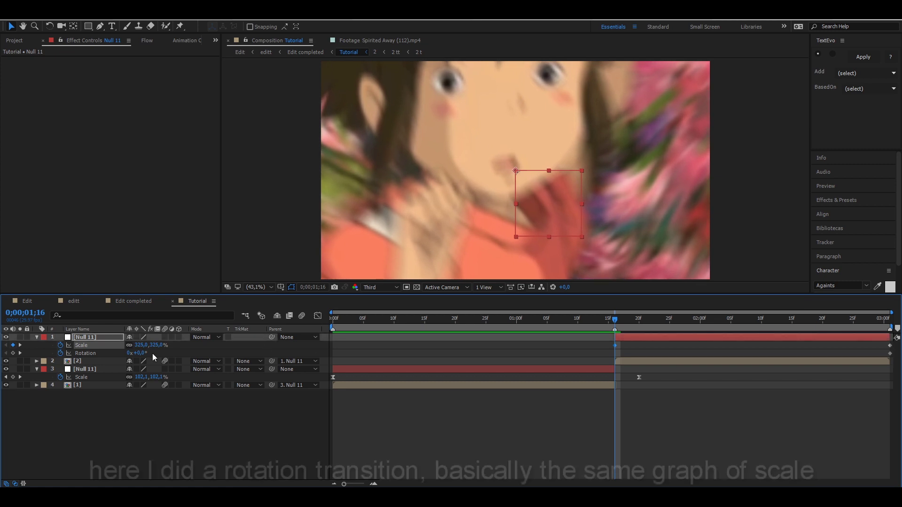
pyautogui.moveTo(142, 356); pyautogui.dragTo(143, 353)
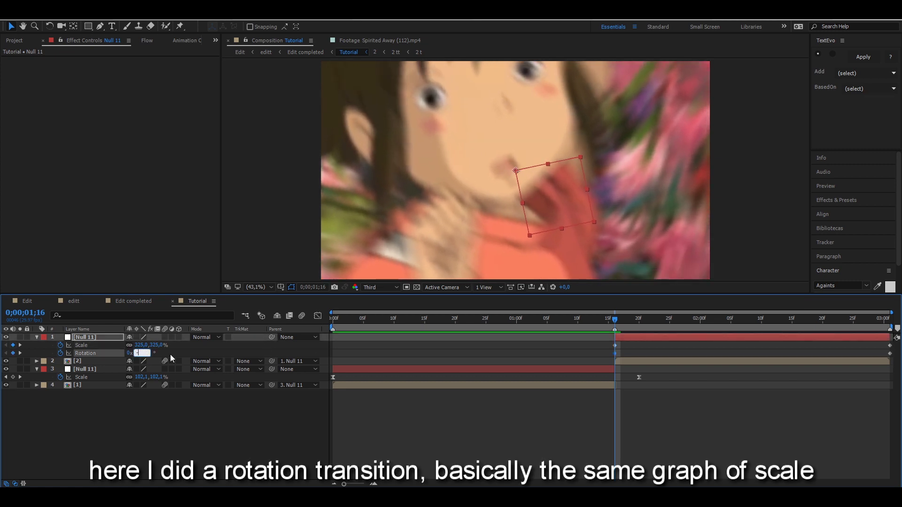
pyautogui.press('Return')
pyautogui.moveTo(585, 345); pyautogui.dragTo(880, 366)
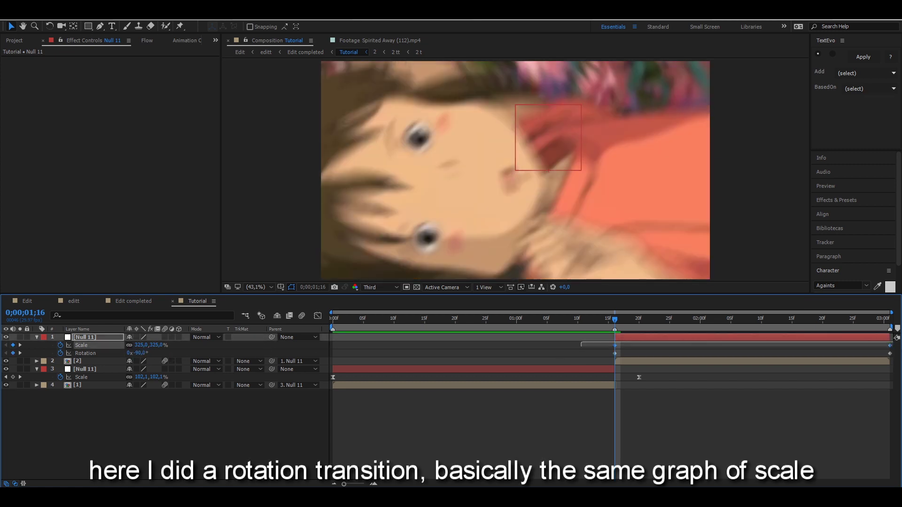
pyautogui.click(618, 346)
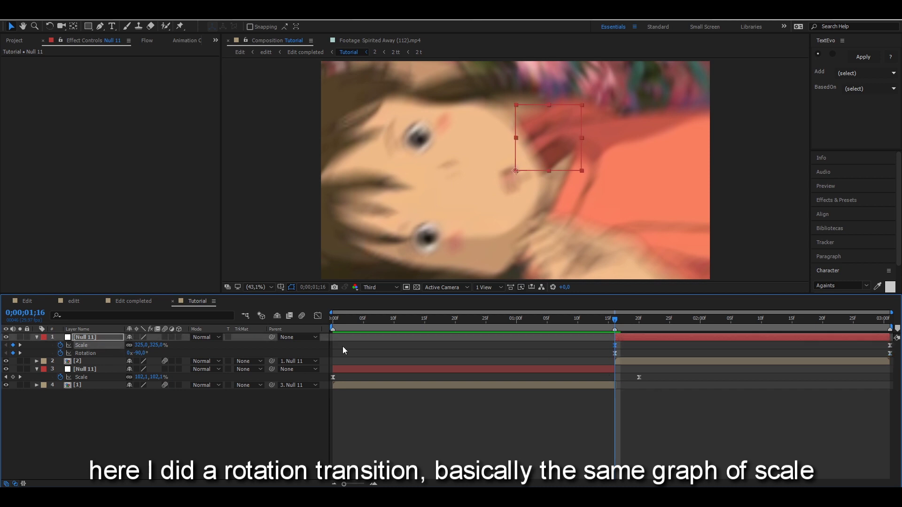
pyautogui.click(318, 316)
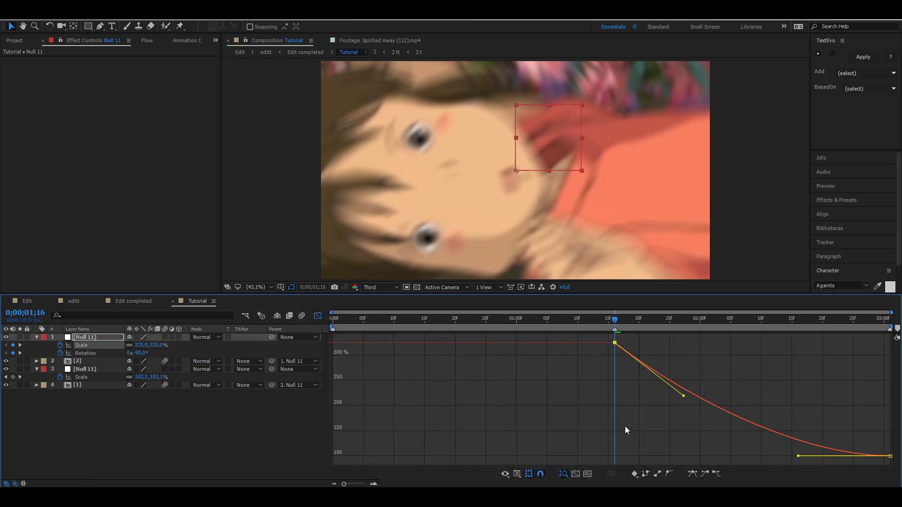
# - Steepen the top null's Scale and Rotation curves into sharp ease-outs with slow settles
pyautogui.moveTo(587, 432); pyautogui.dragTo(580, 438)
pyautogui.moveTo(798, 456); pyautogui.dragTo(650, 450)
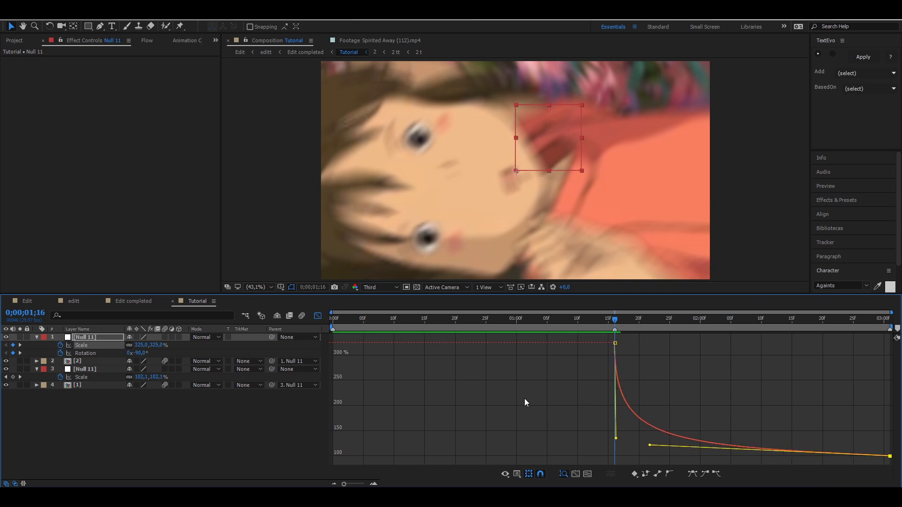
pyautogui.click(317, 316)
pyautogui.click(615, 353)
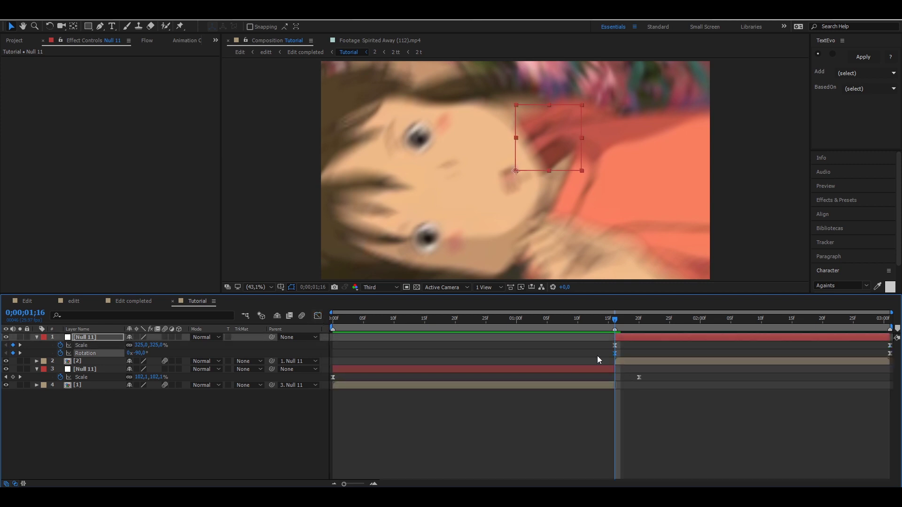
pyautogui.click(318, 316)
pyautogui.moveTo(707, 458); pyautogui.dragTo(594, 385)
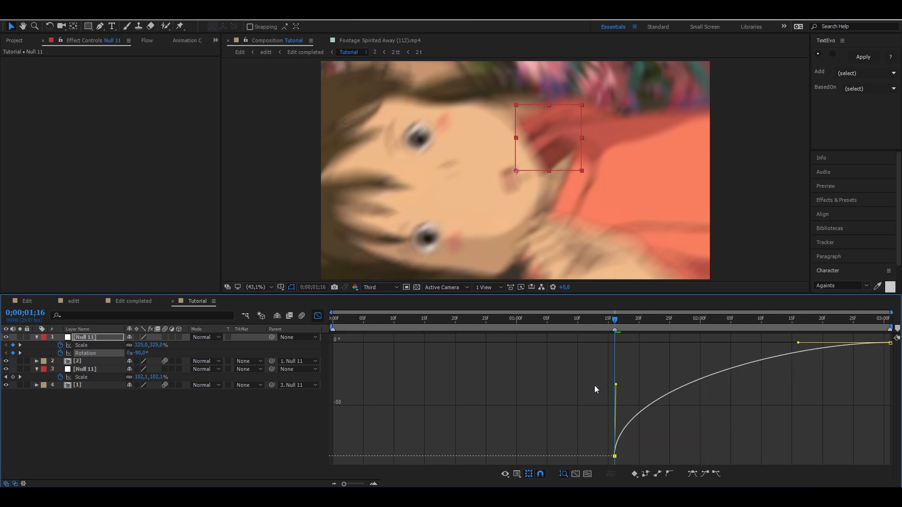
pyautogui.moveTo(798, 343); pyautogui.dragTo(688, 373)
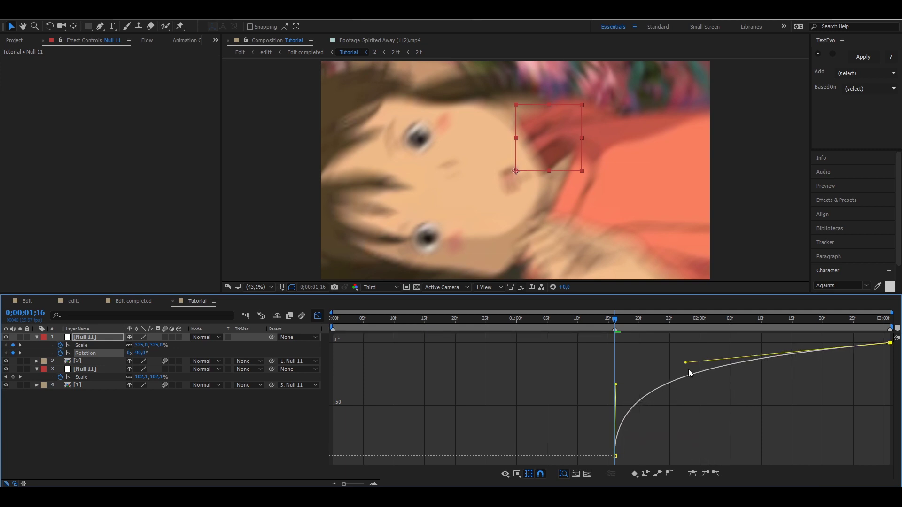
# - Preview the zoom-and-rotation transition, then select clip [2] at a frame inside it
pyautogui.press('space')
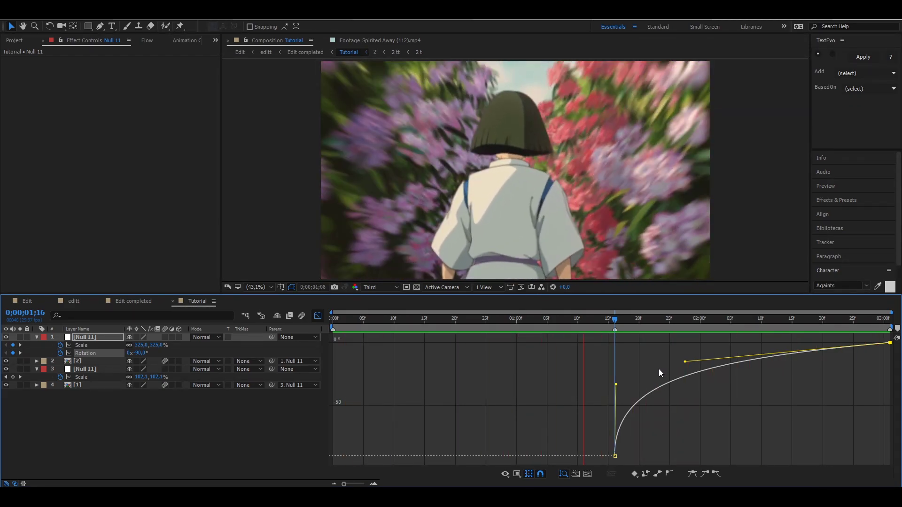
pyautogui.press('space')
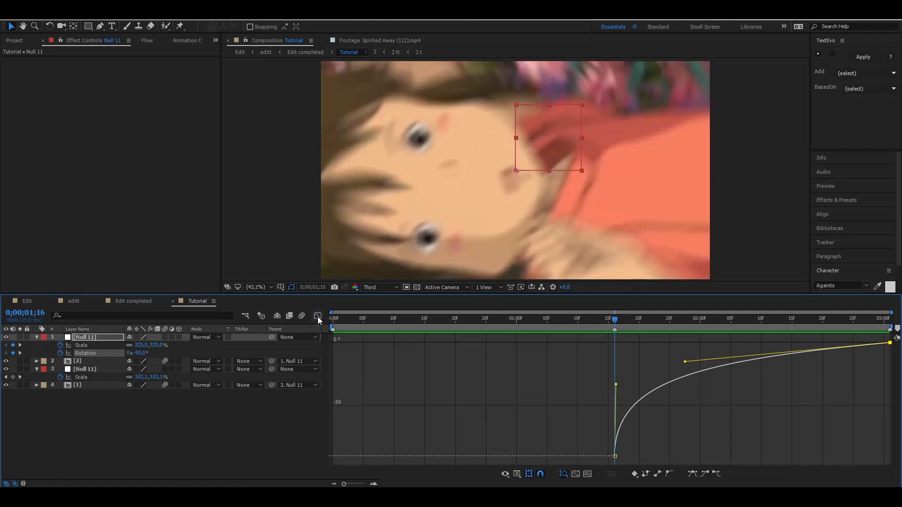
pyautogui.click(318, 316)
pyautogui.click(628, 346)
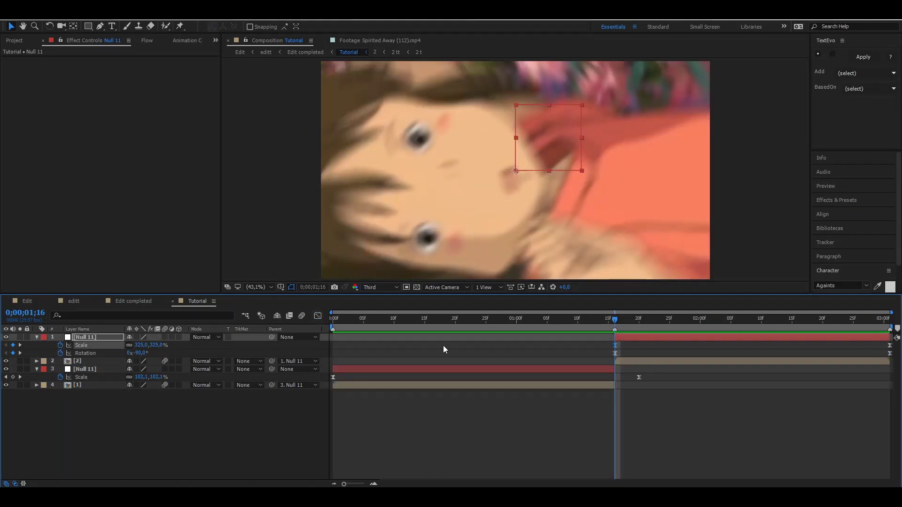
pyautogui.press('space')
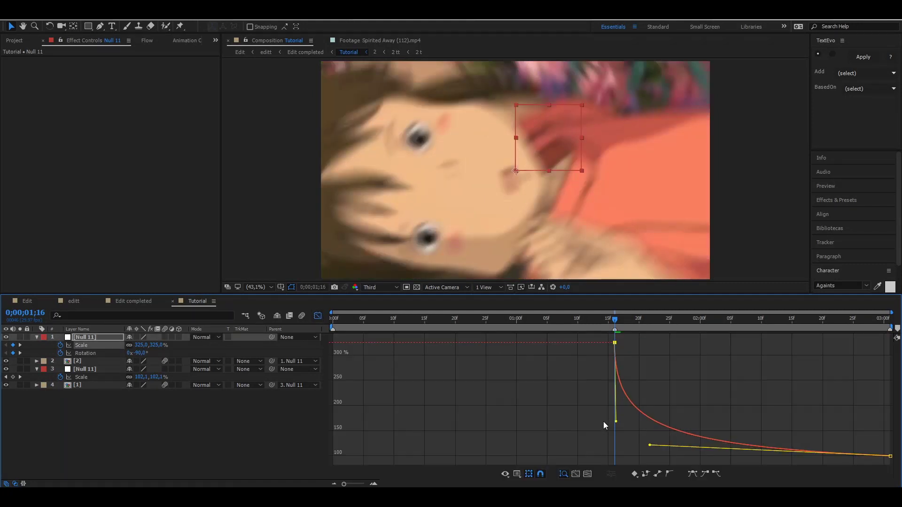
pyautogui.hotkey('shift', 'F3')
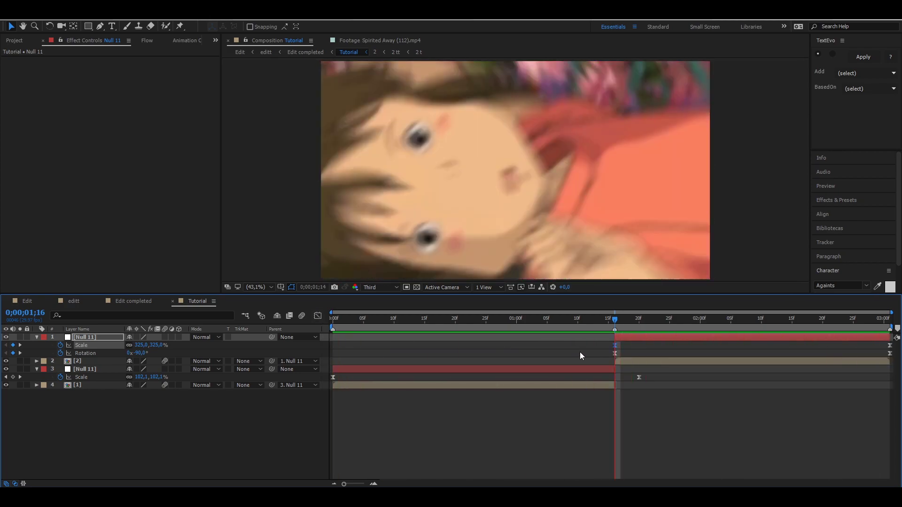
pyautogui.press('space')
pyautogui.click(690, 365)
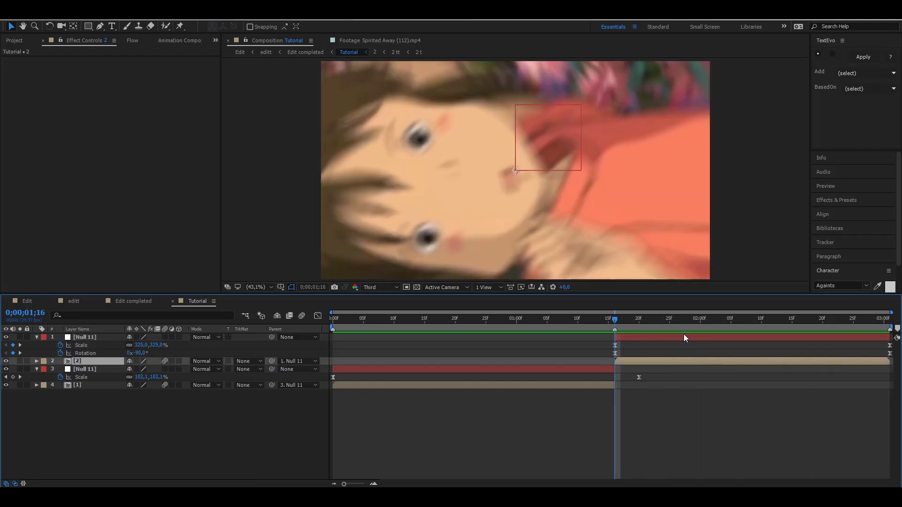
pyautogui.click(706, 319)
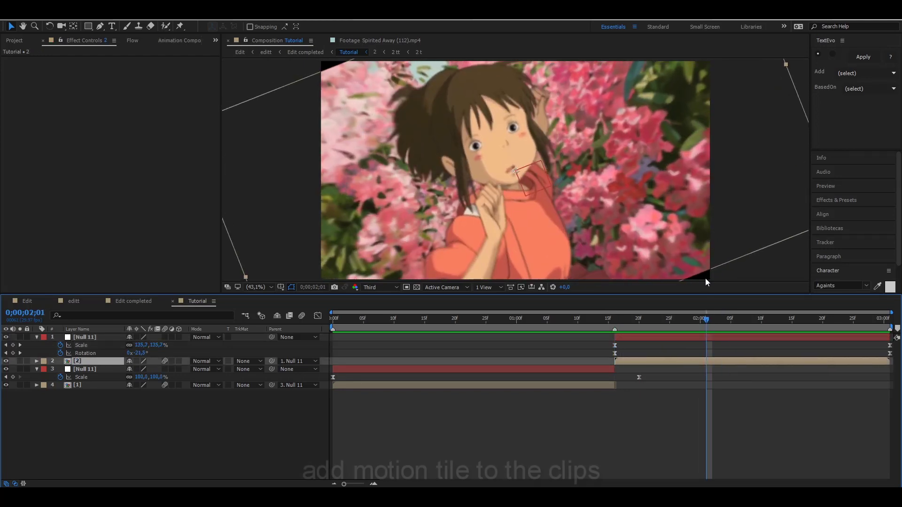
# - Apply Motion Tile to clip [2] with Output Width/Height 150 and Mirror Edges, then preview
pyautogui.hotkey('ctrl', 'space')
pyautogui.write('motion ti')
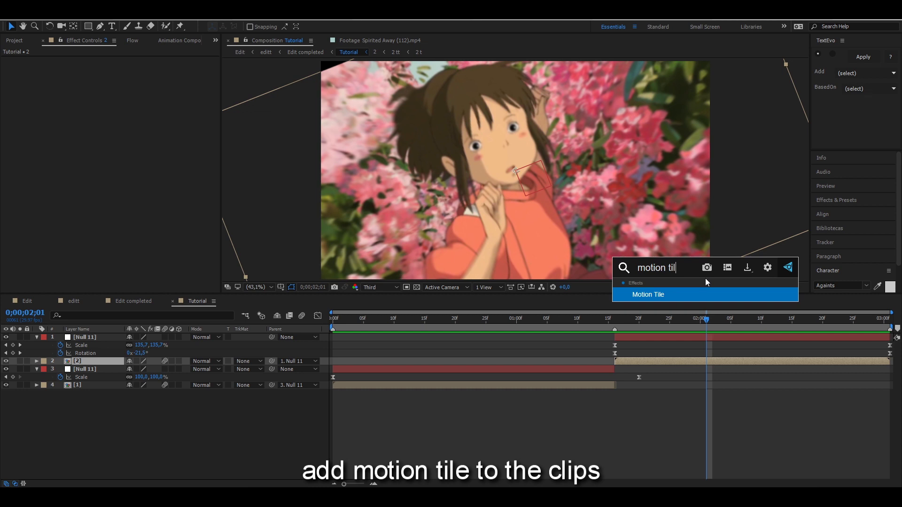
pyautogui.press('Return')
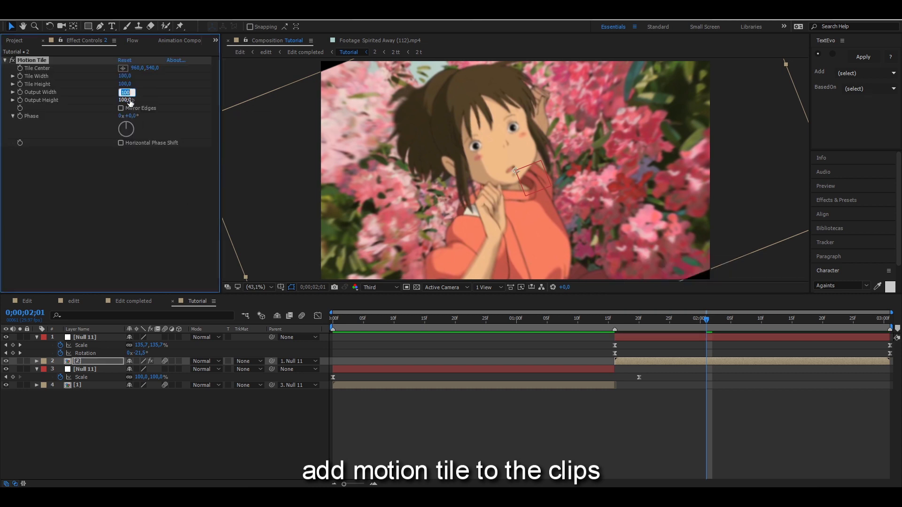
pyautogui.write('150')
pyautogui.click(121, 108)
pyautogui.click(605, 458)
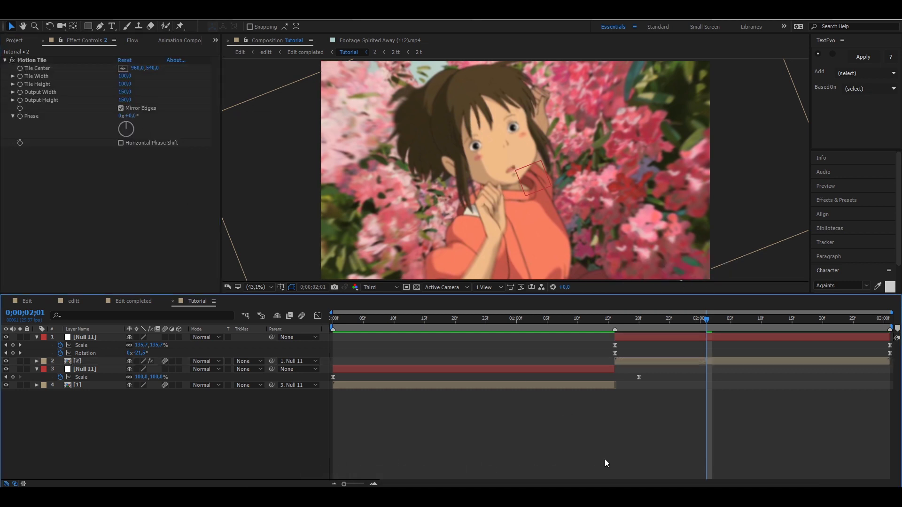
pyautogui.press('space')
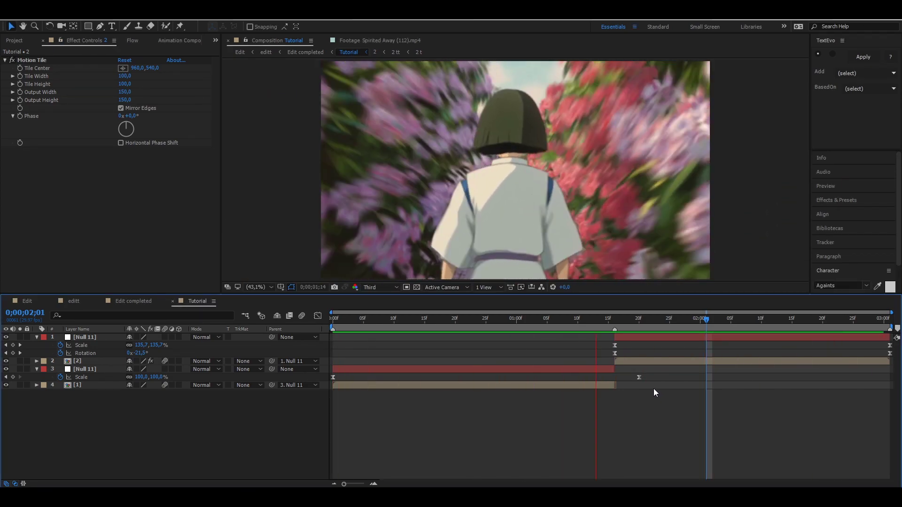
pyautogui.click(467, 320)
# - Apply S_Shake to clip [1] with Frequency 2
pyautogui.click(407, 385)
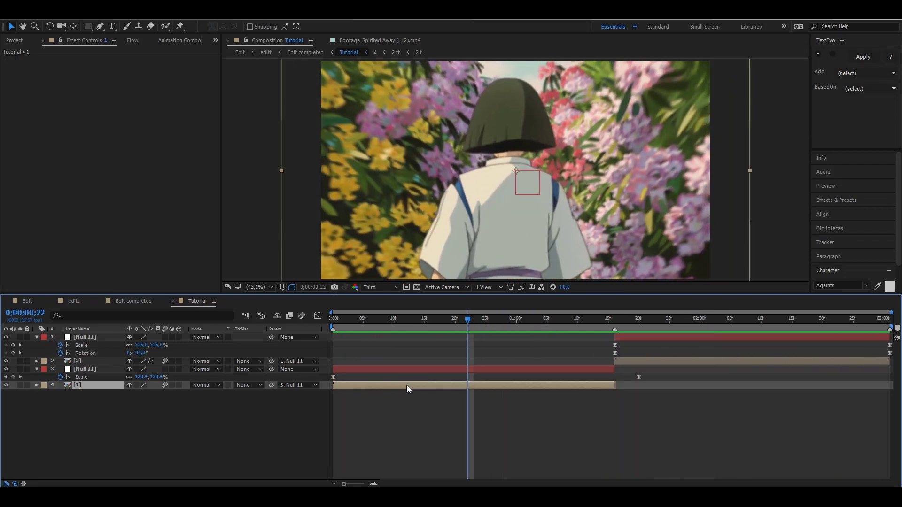
pyautogui.hotkey('ctrl', 'space')
pyautogui.write('shake')
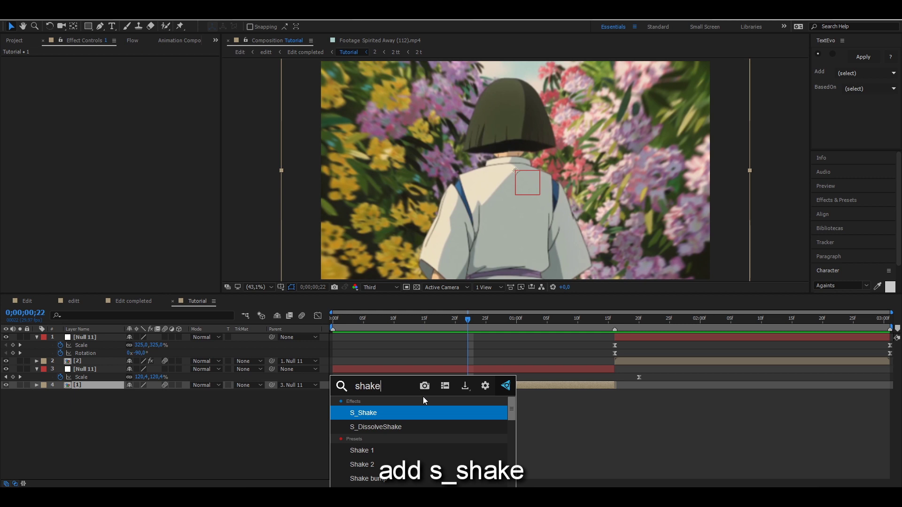
pyautogui.press('Return')
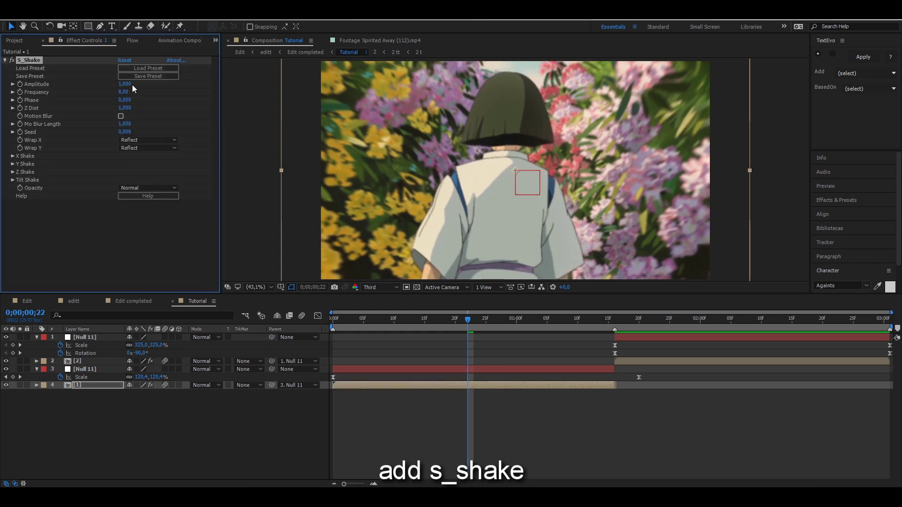
pyautogui.write('2')
pyautogui.click(151, 111)
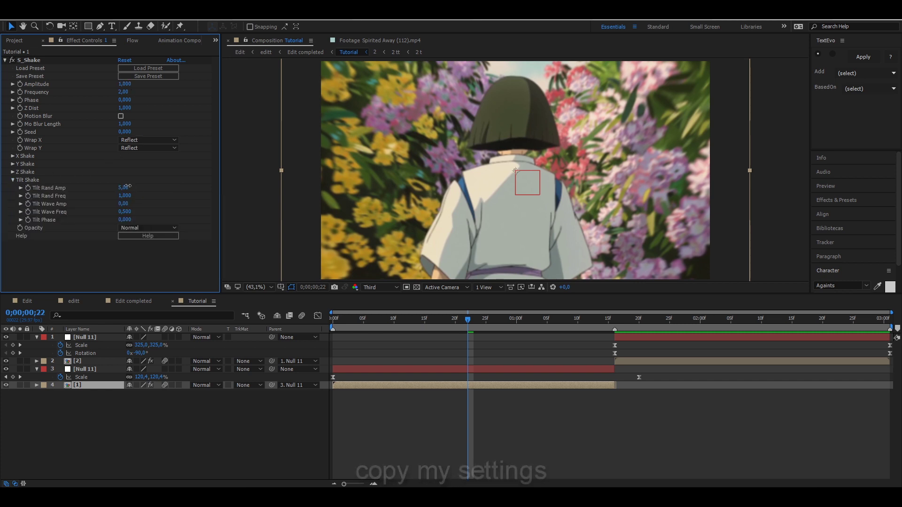
pyautogui.click(13, 180)
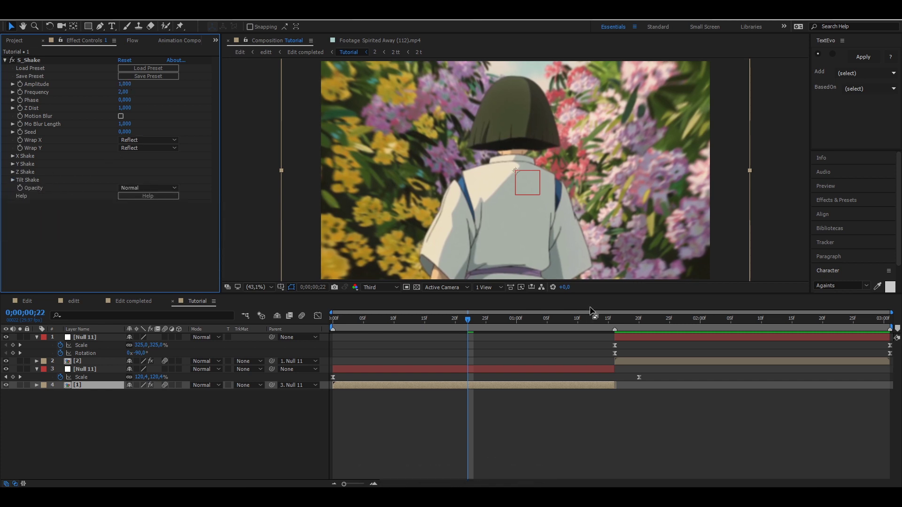
# - Preview the shake, raise its Phase to 22,200, and preview again
pyautogui.click(610, 319)
pyautogui.press('space')
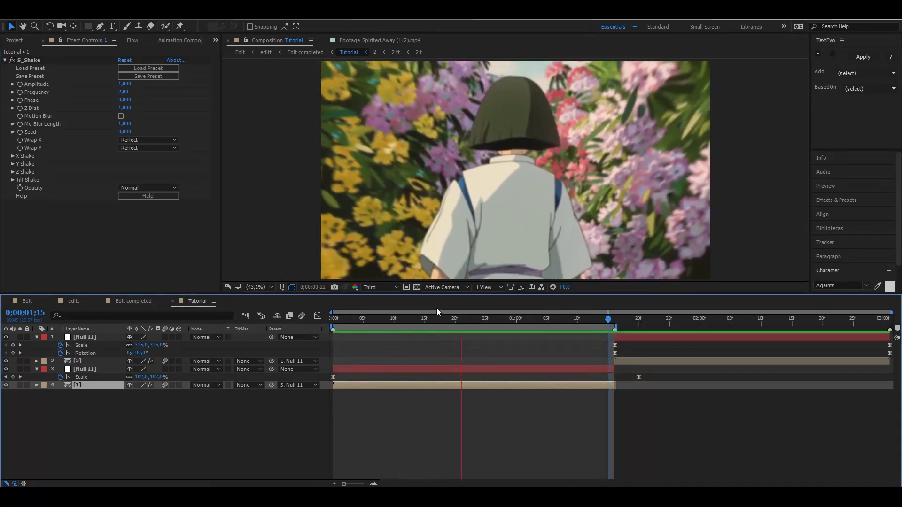
pyautogui.press('space')
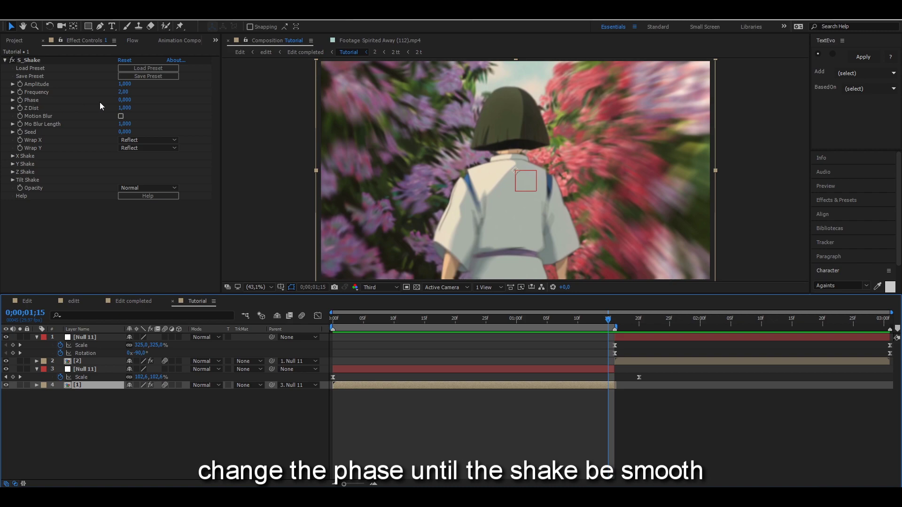
pyautogui.moveTo(128, 101)
pyautogui.mouseDown()
pyautogui.moveTo(148, 125)
pyautogui.moveTo(133, 102)
pyautogui.mouseUp()
pyautogui.press('space')
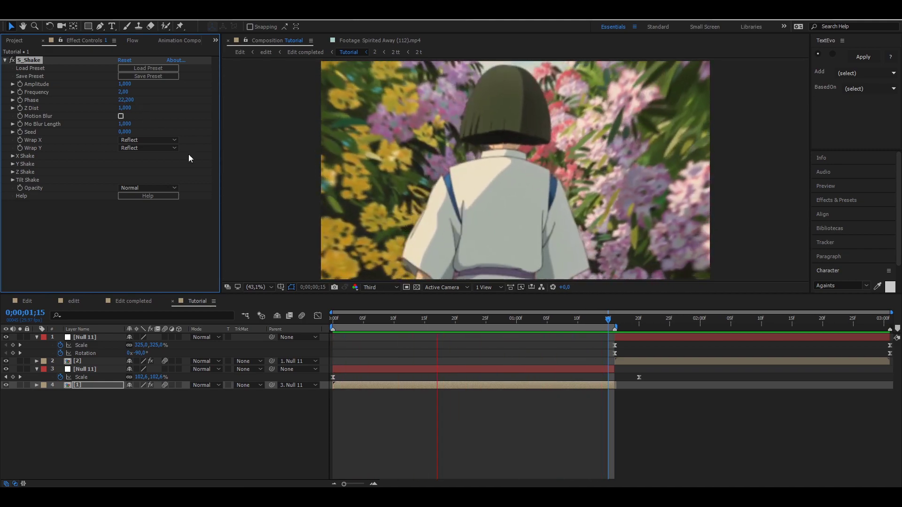
pyautogui.click(124, 93)
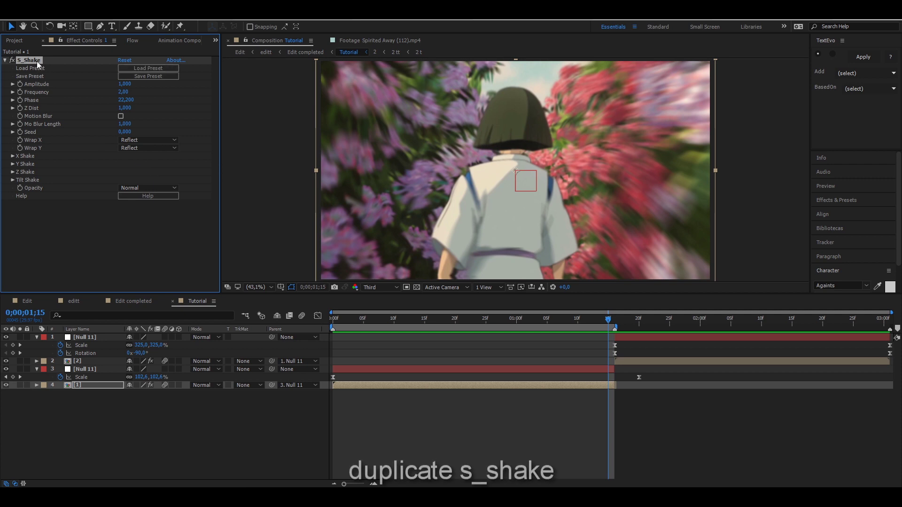
# - Duplicate S_Shake and give S_Shake 2 Amplitude 0, Motion Blur on, and Phase 0
pyautogui.hotkey('ctrl', 'd')
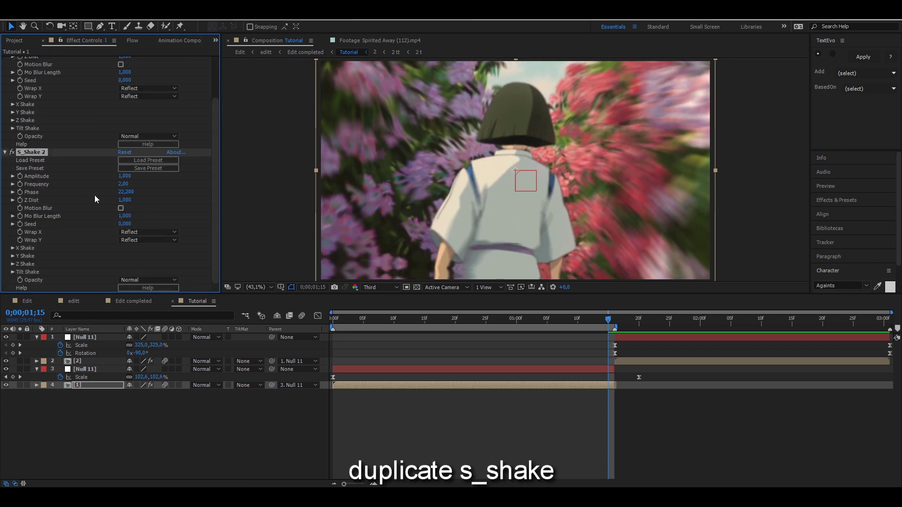
pyautogui.write('0')
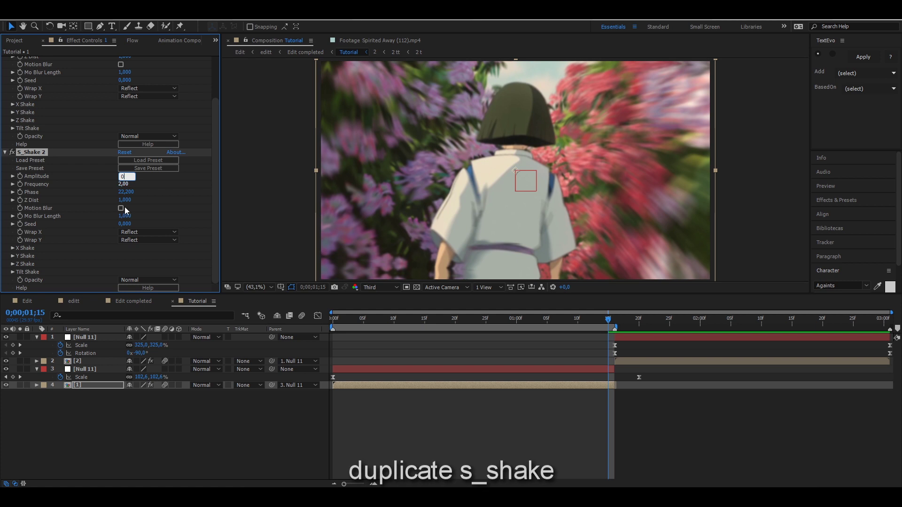
pyautogui.click(120, 208)
pyautogui.click(124, 192)
pyautogui.write('0')
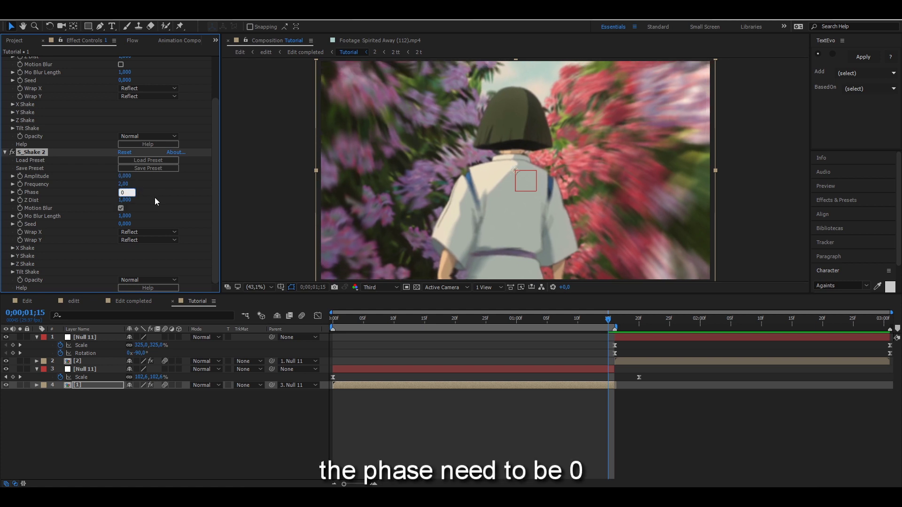
pyautogui.click(156, 201)
# - Keyframe S_Shake 2's Frequency at 8 at the start and 2 at frame 20
pyautogui.click(333, 323)
pyautogui.click(124, 184)
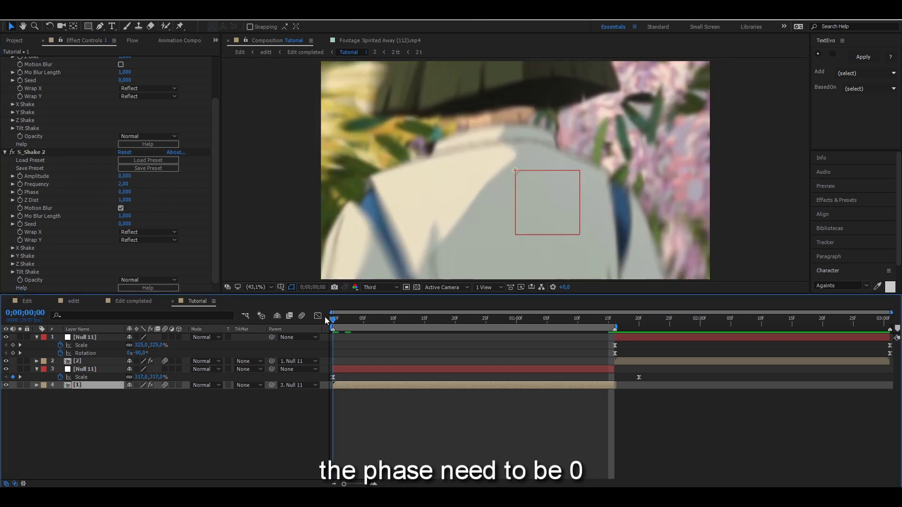
pyautogui.write('8')
pyautogui.click(20, 184)
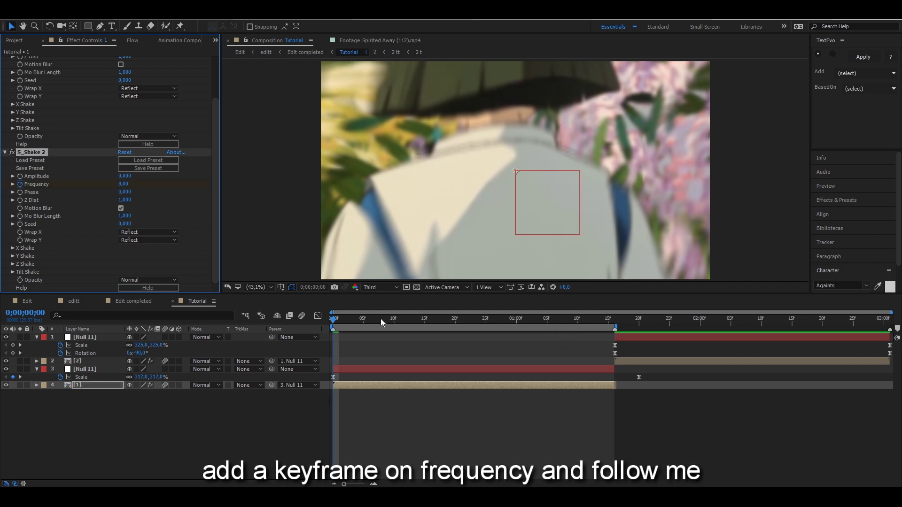
pyautogui.click(455, 319)
pyautogui.click(123, 183)
pyautogui.write('2')
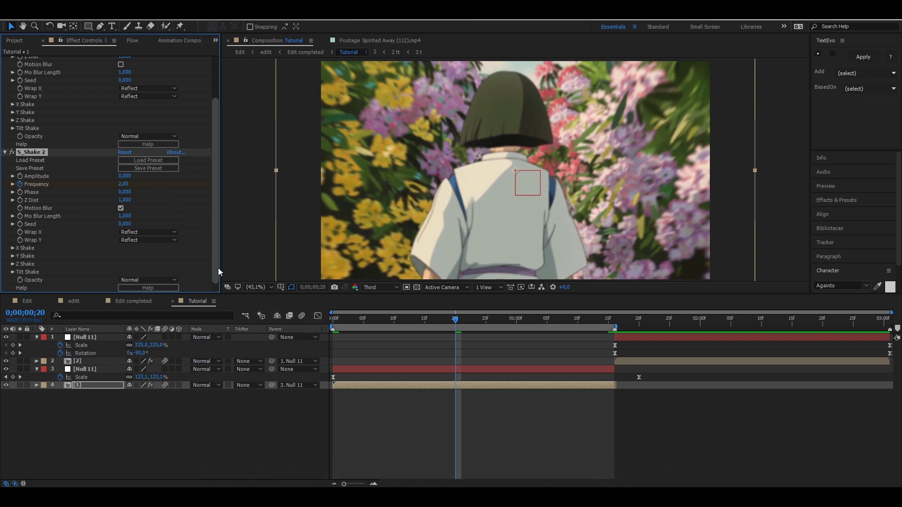
# - Set S_Shake 2's Y and X Rand Amp to 0 and enter the X Wave Amp value
pyautogui.scroll(-2, 32, 272)
pyautogui.scroll(-1, 215, 240)
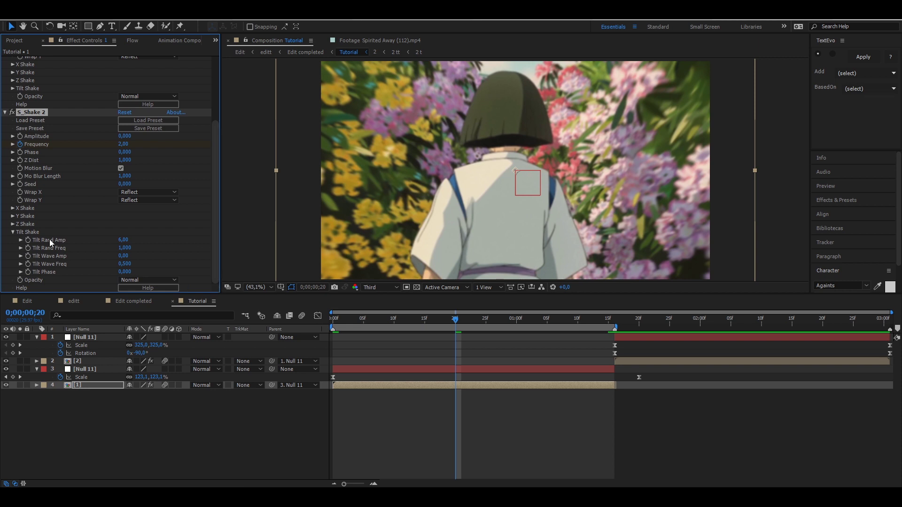
pyautogui.click(13, 216)
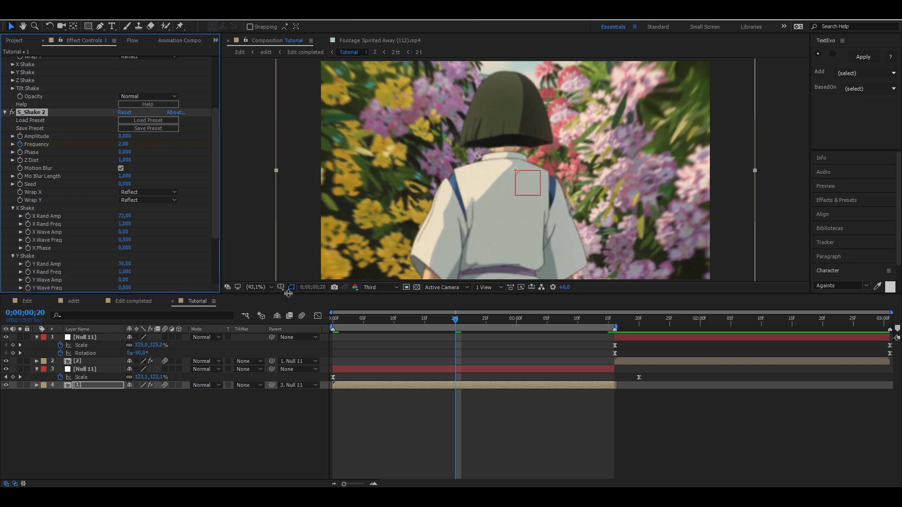
pyautogui.moveTo(288, 293); pyautogui.dragTo(295, 333)
pyautogui.scroll(-1, 208, 260)
pyautogui.scroll(-2, 215, 283)
pyautogui.click(123, 280)
pyautogui.write('0')
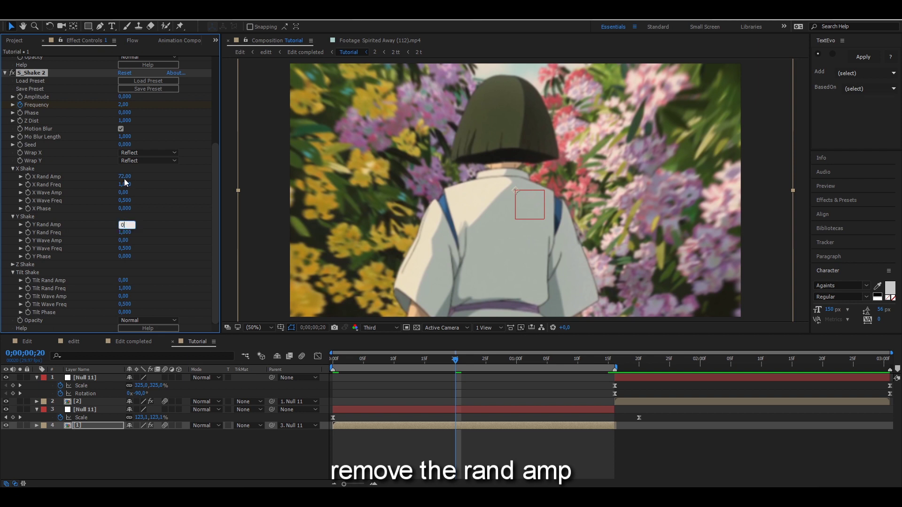
pyautogui.click(154, 178)
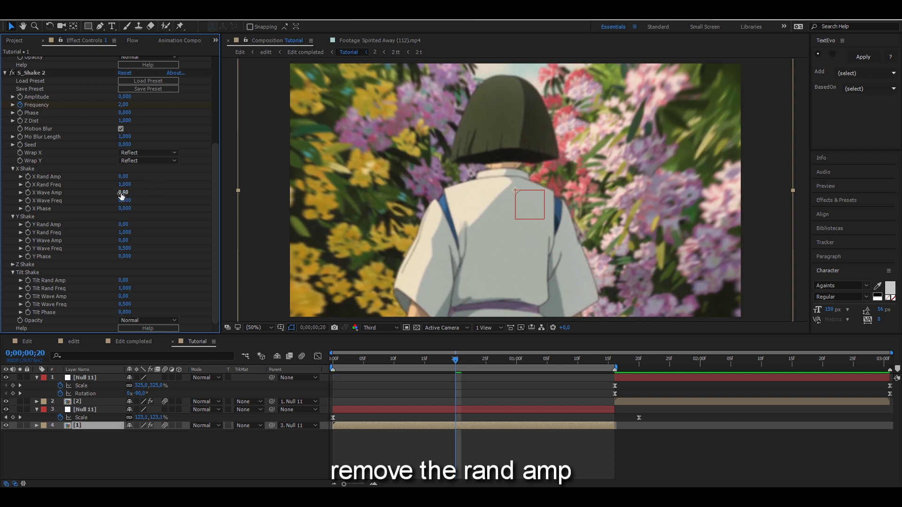
pyautogui.click(123, 193)
pyautogui.write('1')
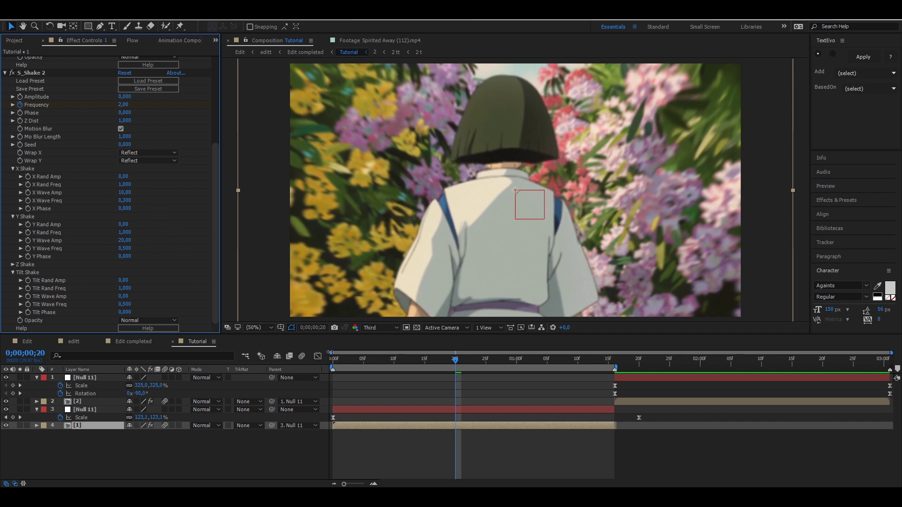
# - Keyframe the shake Amplitude at 6 at the start and 0 at 0;00;01;16
pyautogui.press('Home')
pyautogui.click(124, 97)
pyautogui.write('6')
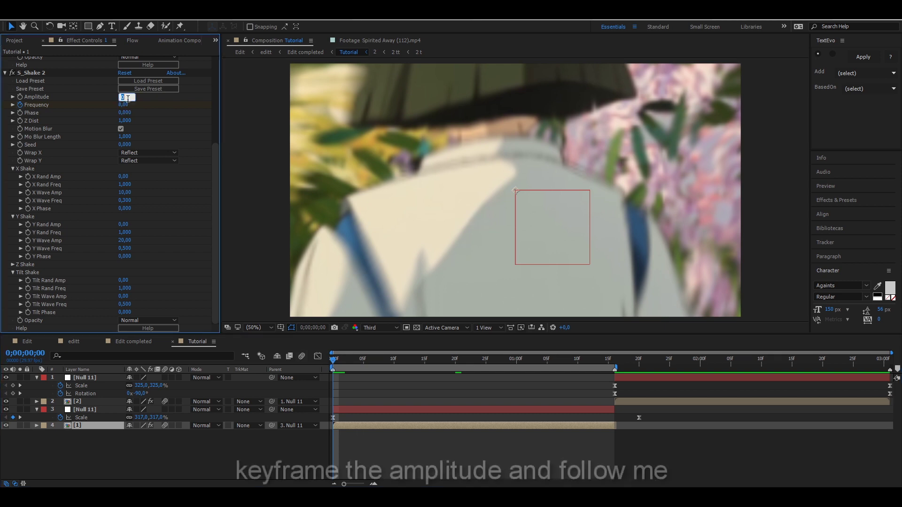
pyautogui.press('Return')
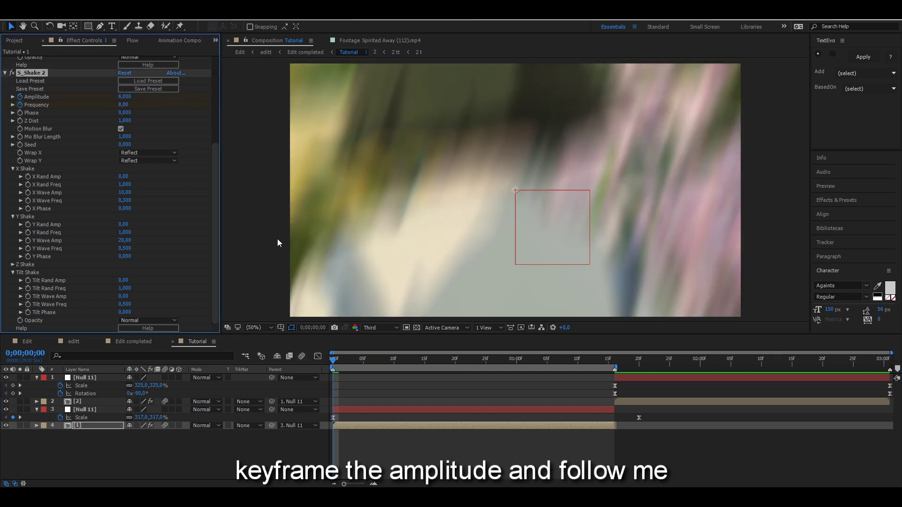
pyautogui.click(615, 364)
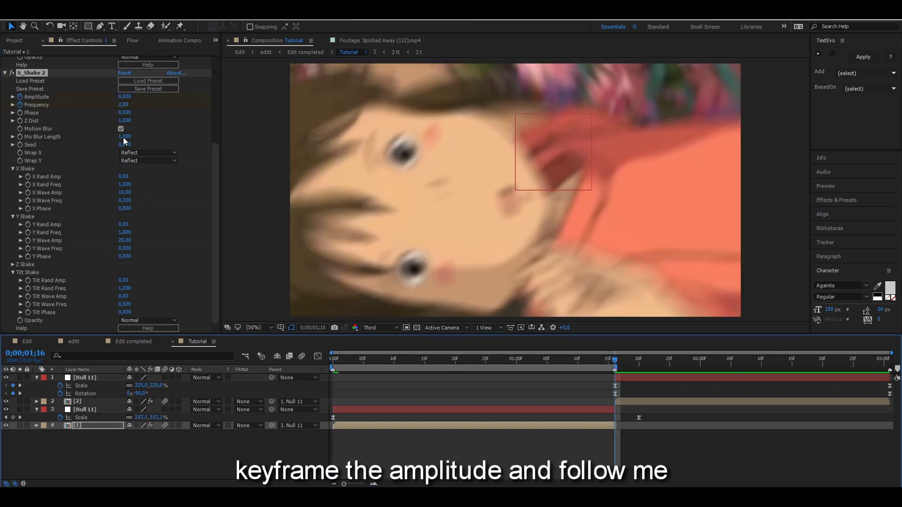
pyautogui.click(125, 96)
pyautogui.write('0')
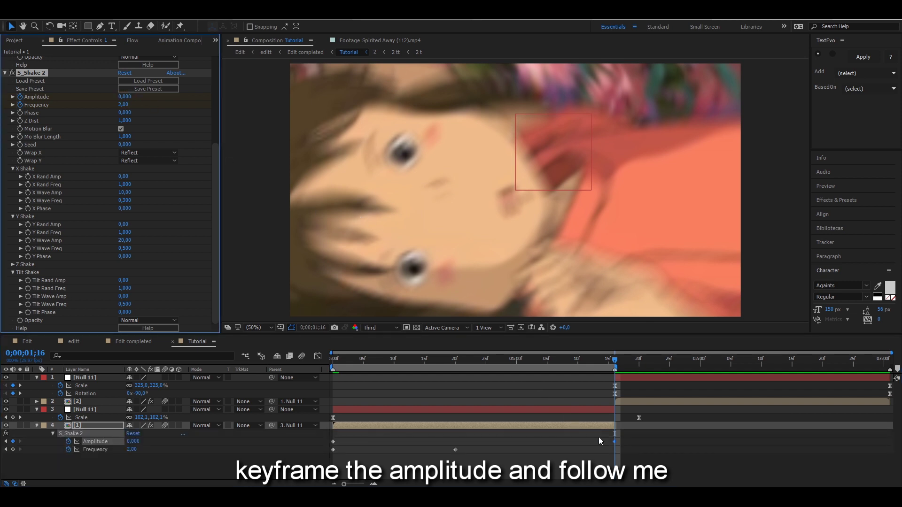
# - Give the Amplitude curve a steep early ease-out in the Graph Editor, then preview
pyautogui.moveTo(622, 439); pyautogui.dragTo(312, 441)
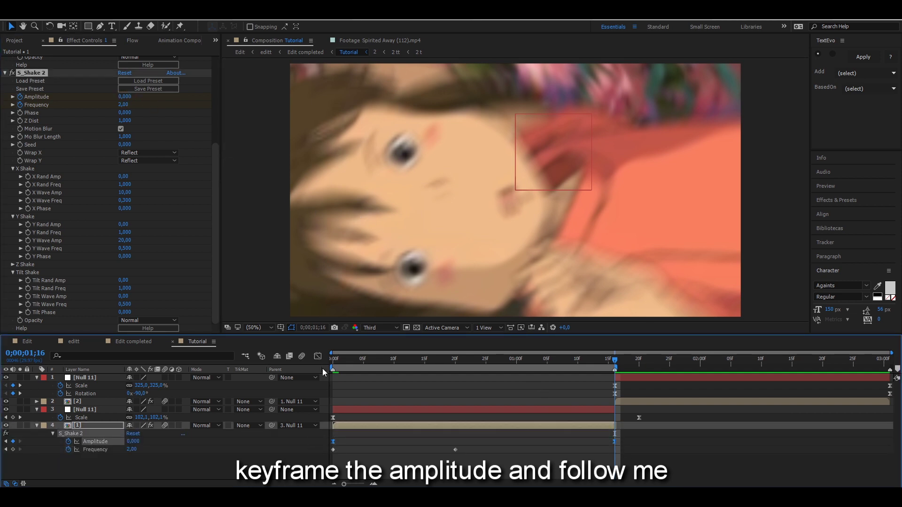
pyautogui.click(317, 356)
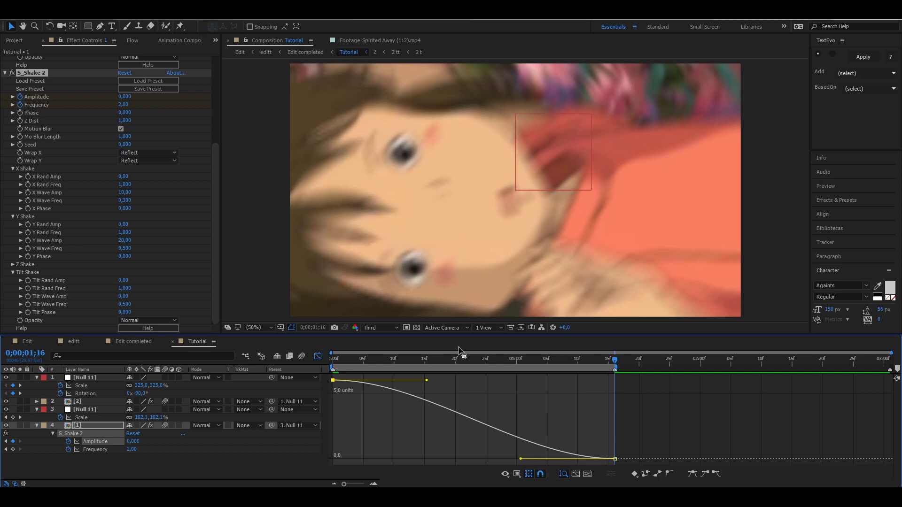
pyautogui.moveTo(452, 334); pyautogui.dragTo(470, 284)
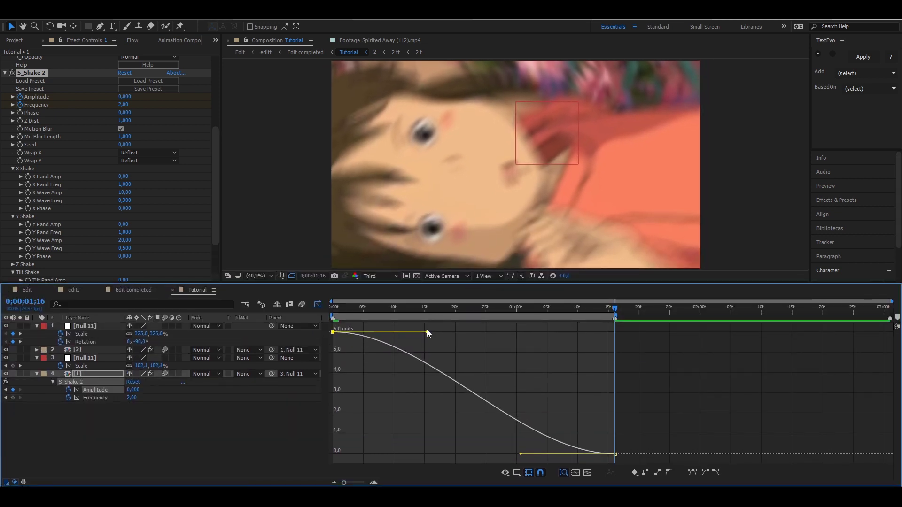
pyautogui.moveTo(427, 332); pyautogui.dragTo(324, 458)
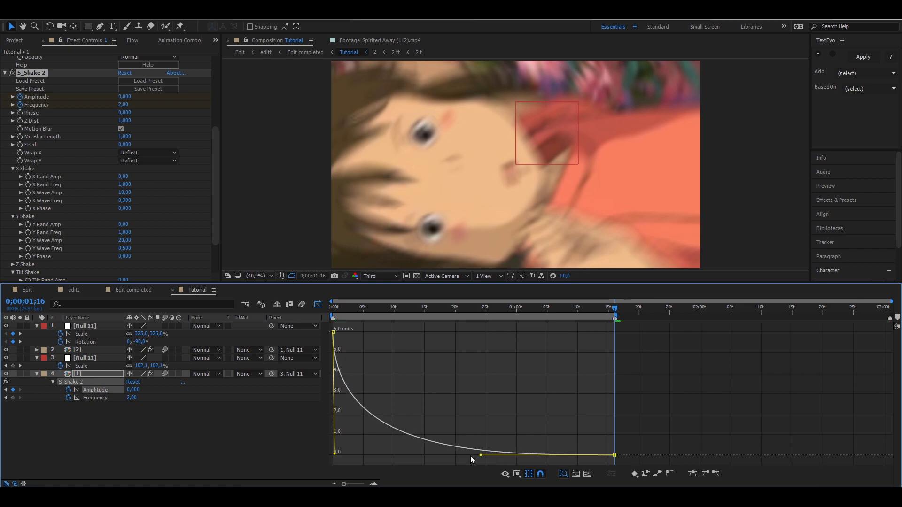
pyautogui.press('space')
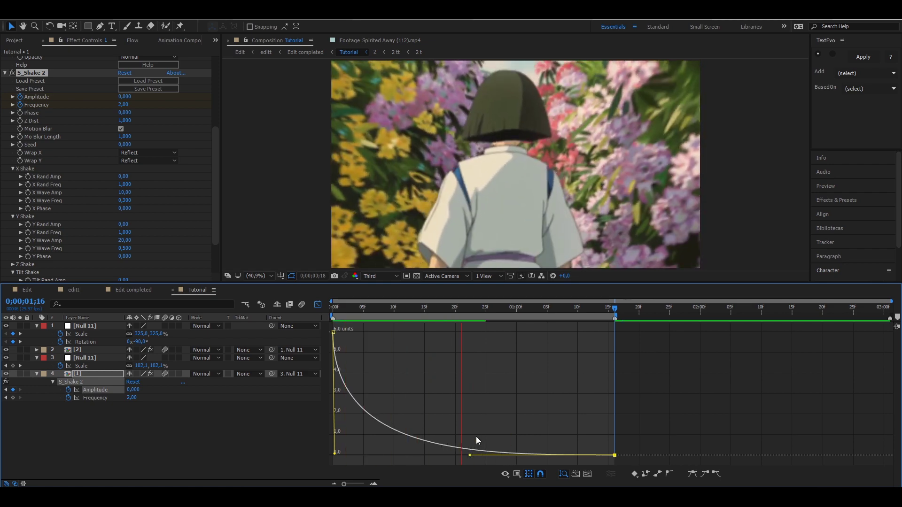
pyautogui.click(318, 304)
pyautogui.press('space')
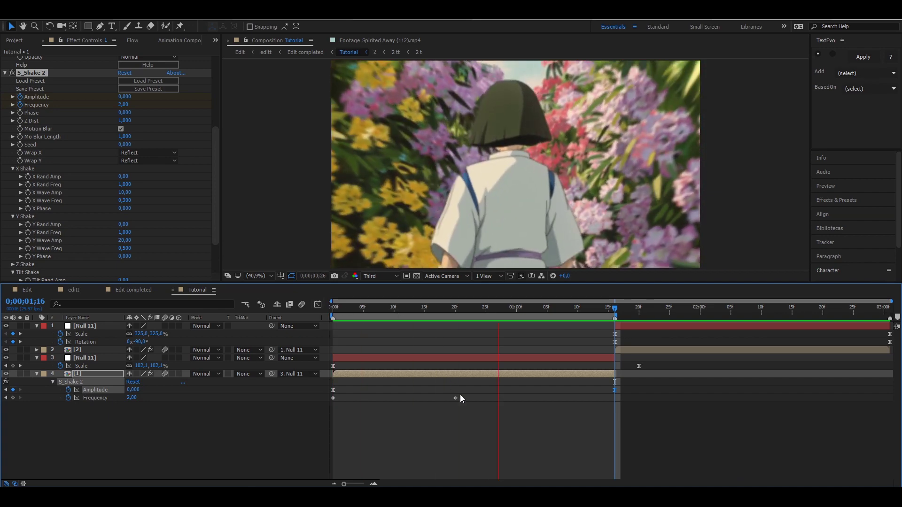
# - Try several timings for the last Frequency keyframe, settling it around 0;00;01;08
pyautogui.moveTo(455, 398); pyautogui.dragTo(508, 399)
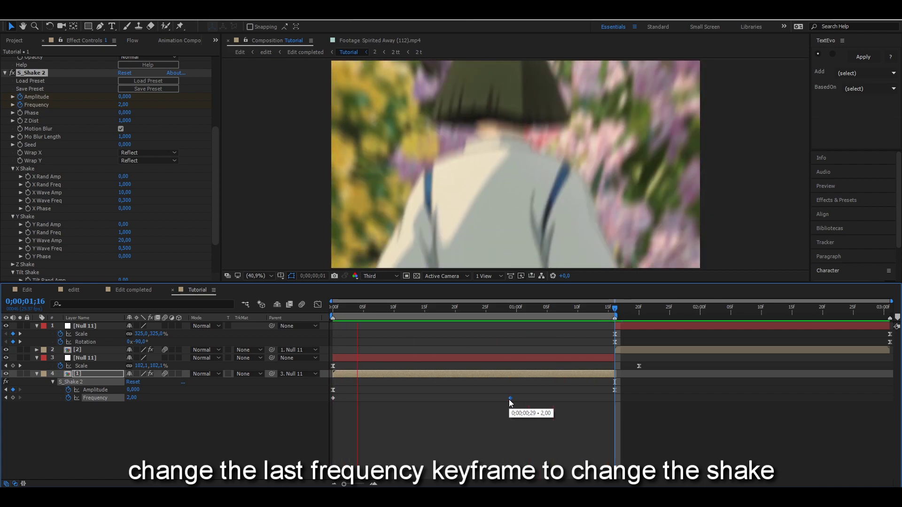
pyautogui.moveTo(508, 399); pyautogui.dragTo(590, 398)
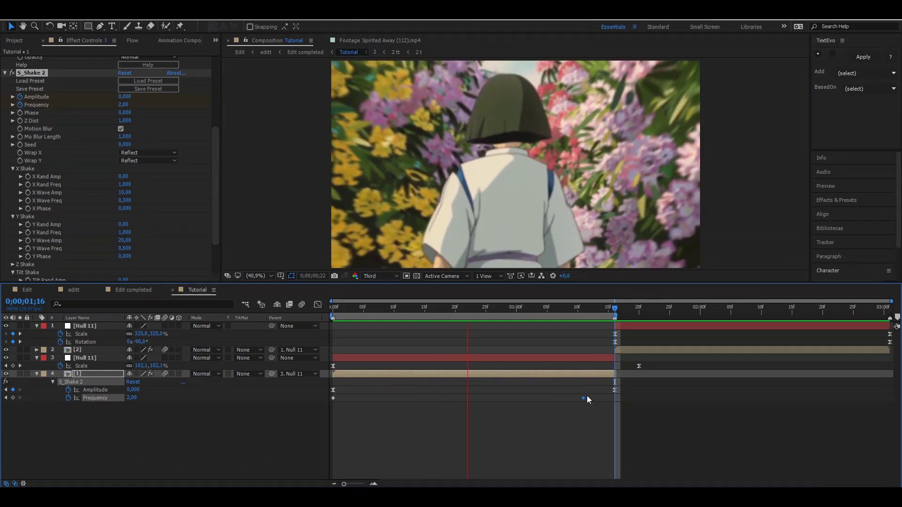
pyautogui.moveTo(583, 398); pyautogui.dragTo(565, 398)
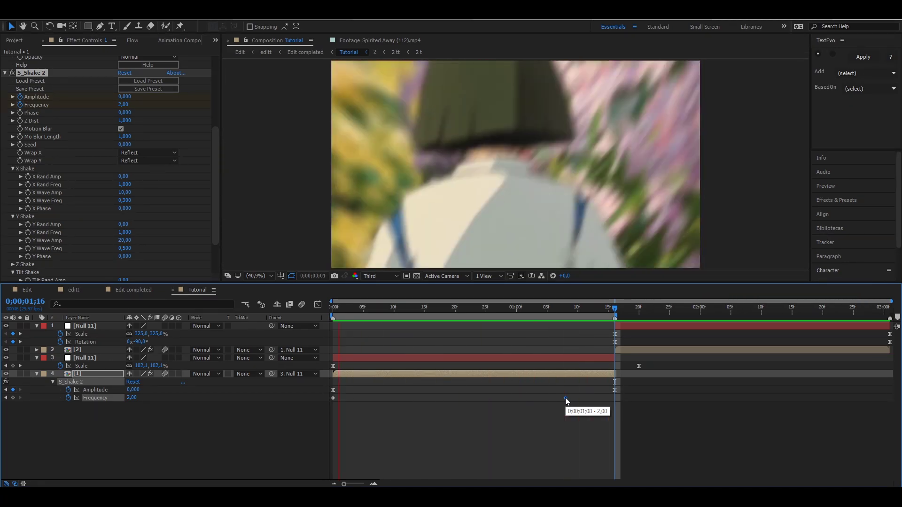
pyautogui.moveTo(565, 398); pyautogui.dragTo(650, 398)
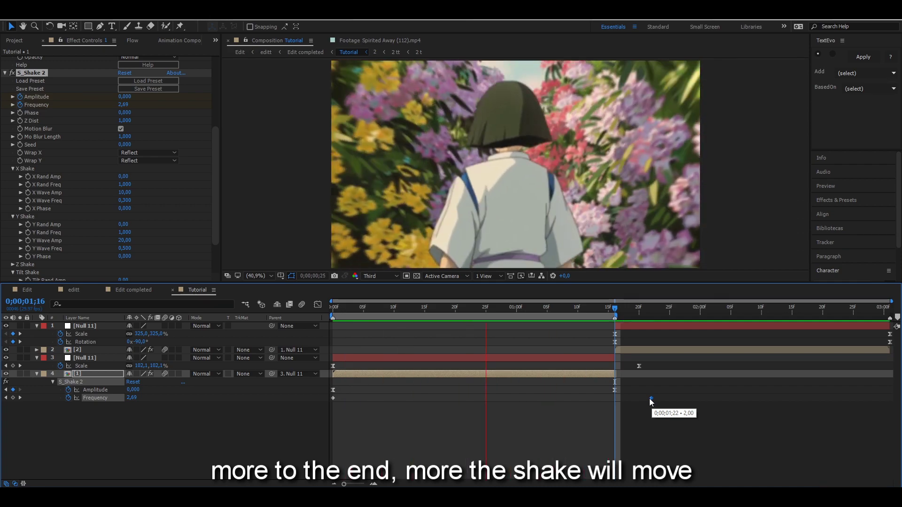
pyautogui.click(459, 403)
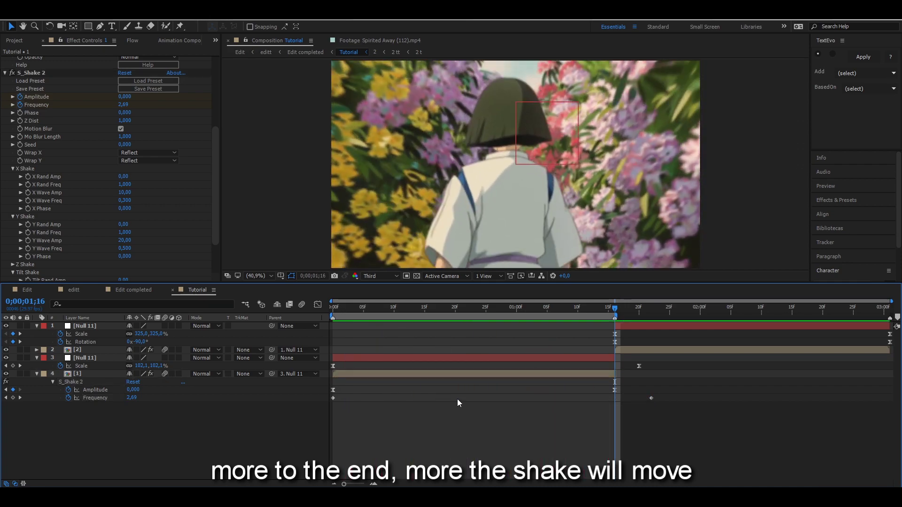
pyautogui.moveTo(651, 398); pyautogui.dragTo(473, 398)
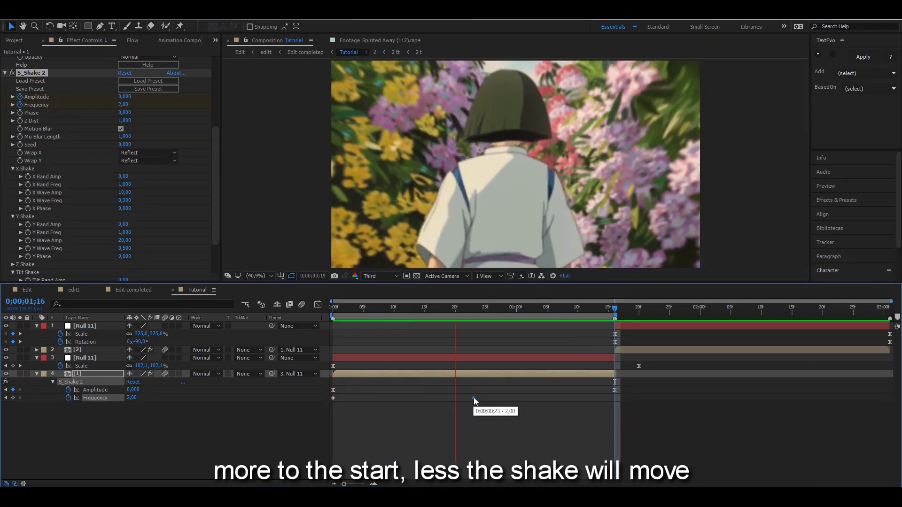
pyautogui.moveTo(474, 397); pyautogui.dragTo(565, 399)
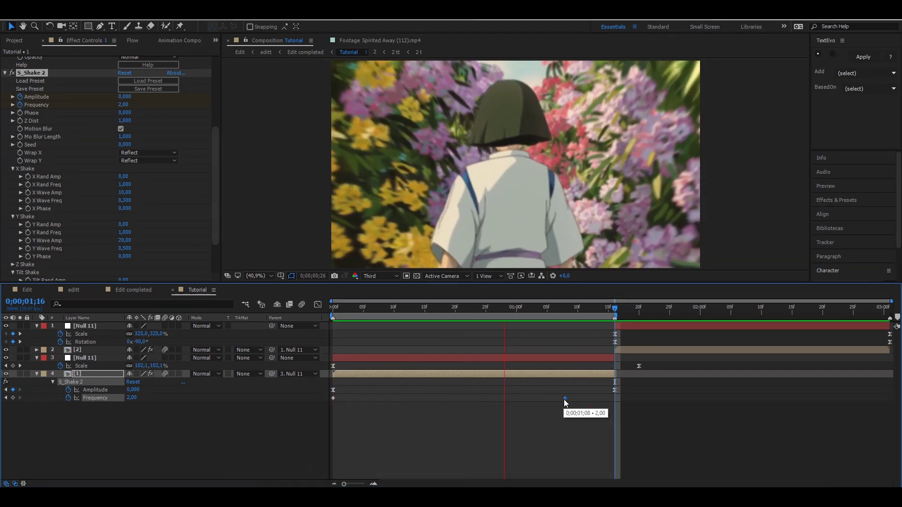
pyautogui.moveTo(564, 400); pyautogui.dragTo(588, 402)
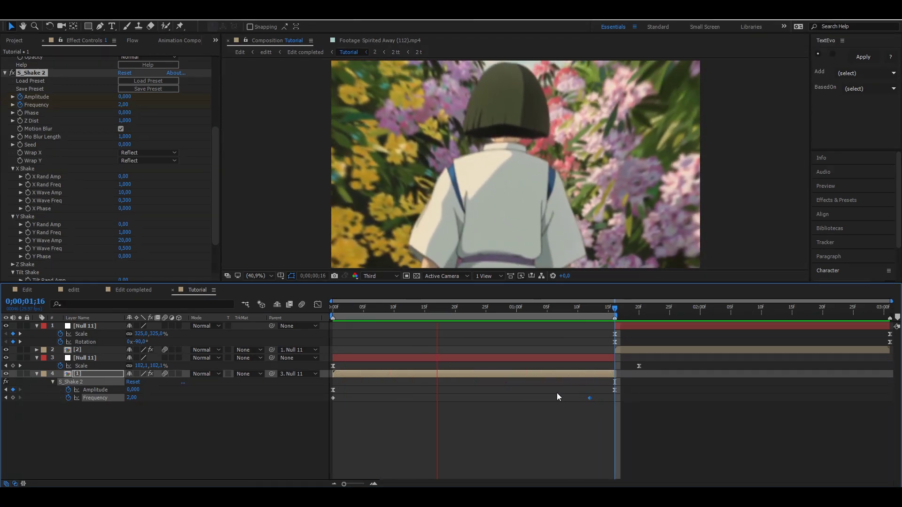
pyautogui.moveTo(217, 236); pyautogui.dragTo(222, 264)
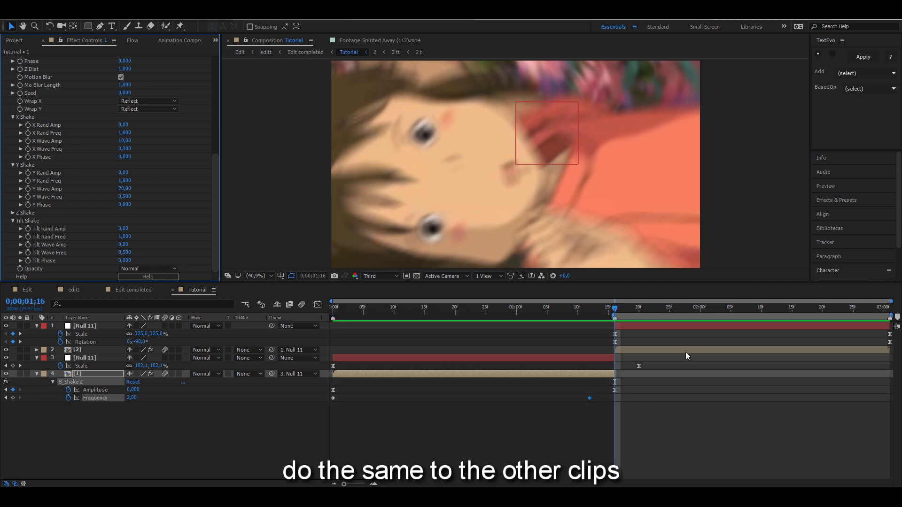
# - Paste S_Shake 2 onto the second clip and set X Wave Amp 20, Y Wave Amp 10
pyautogui.click(685, 352)
pyautogui.scroll(-2, 150, 188)
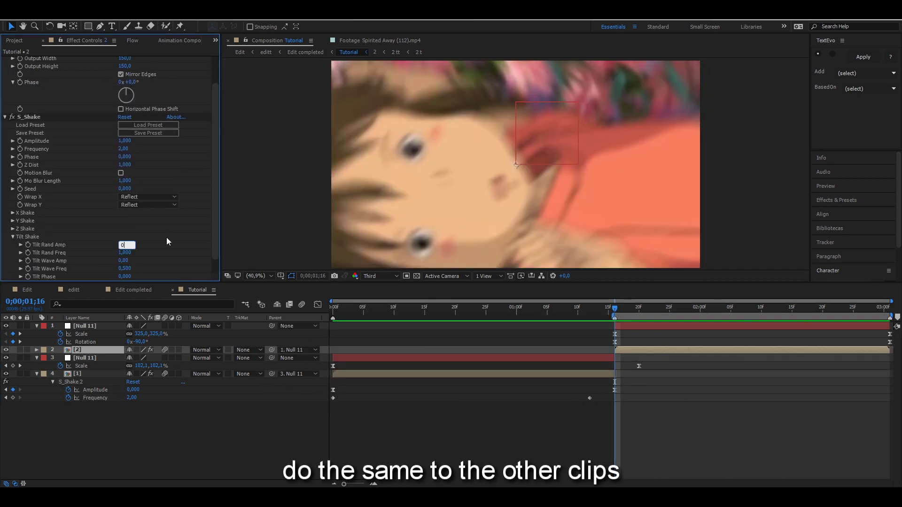
pyautogui.hotkey('ctrl', 'v')
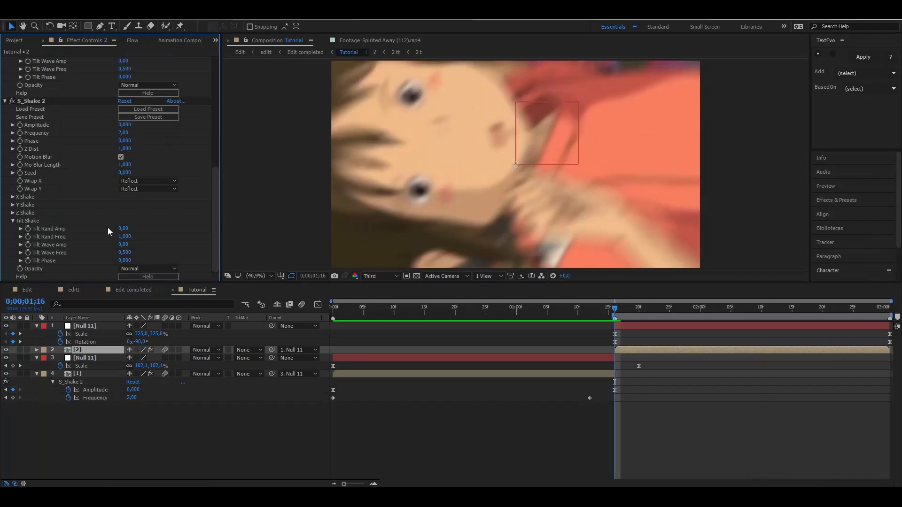
pyautogui.moveTo(539, 284); pyautogui.dragTo(539, 323)
pyautogui.click(126, 192)
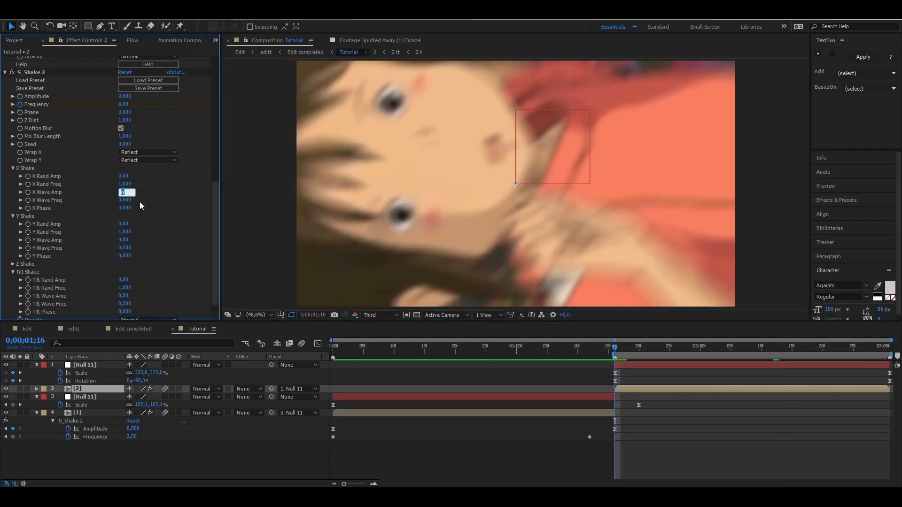
pyautogui.write('20')
# - Move the second clip's last Frequency keyframe earlier to fit its timing
pyautogui.press('u')
pyautogui.press('End')
pyautogui.hotkey('shift', 'F3')
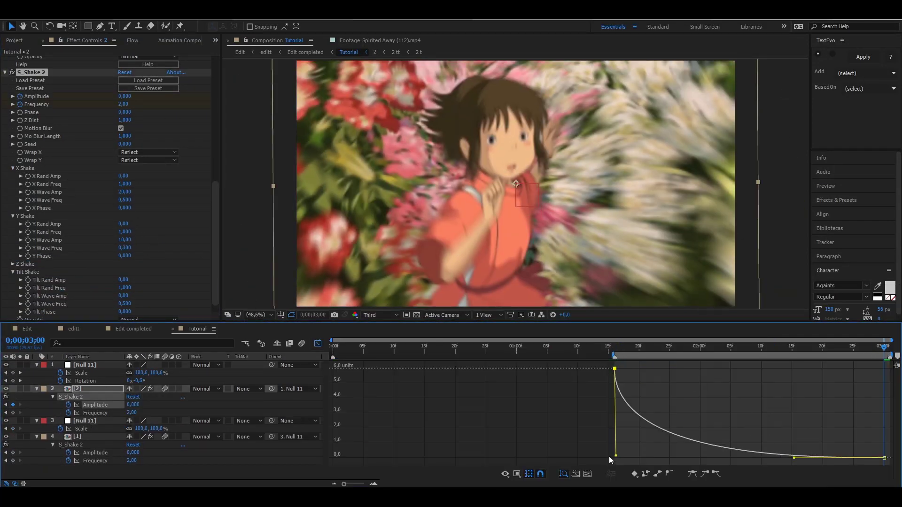
pyautogui.hotkey('shift', 'F3')
pyautogui.moveTo(772, 412); pyautogui.dragTo(730, 413)
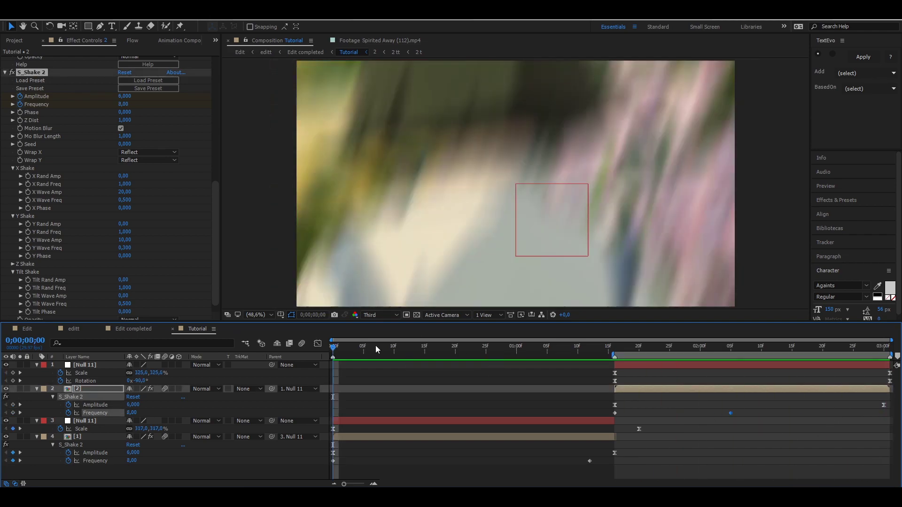
pyautogui.press('Home')
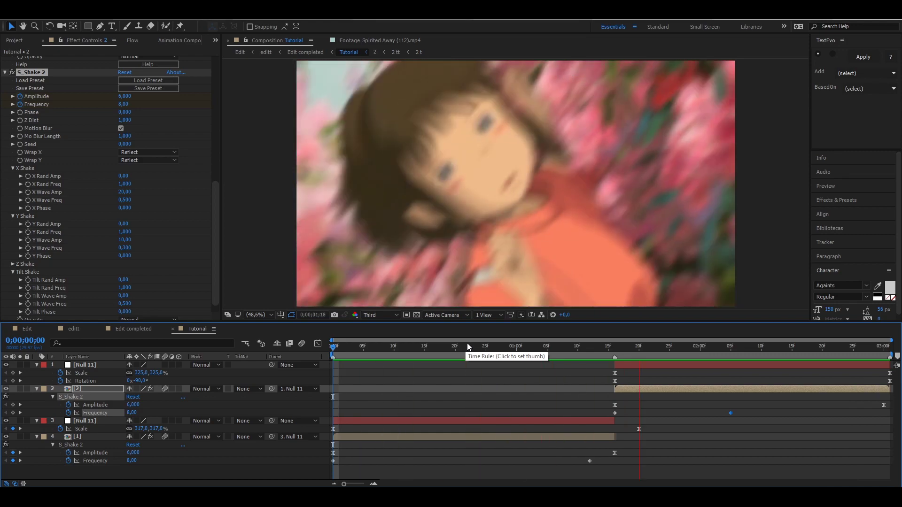
# - Pre-compose all four layers into a precomp named tutorial and save the project
pyautogui.click(493, 351)
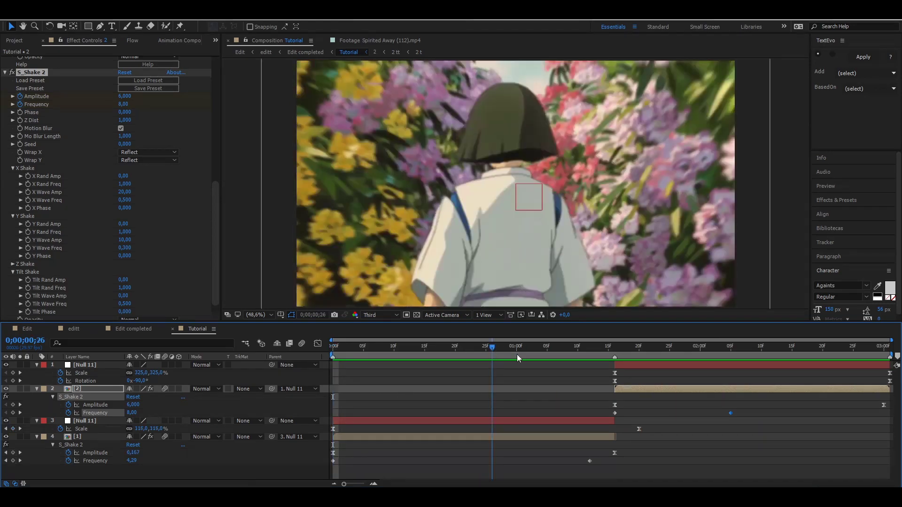
pyautogui.click(626, 365)
pyautogui.hotkey('ctrl', 'a')
pyautogui.press('u')
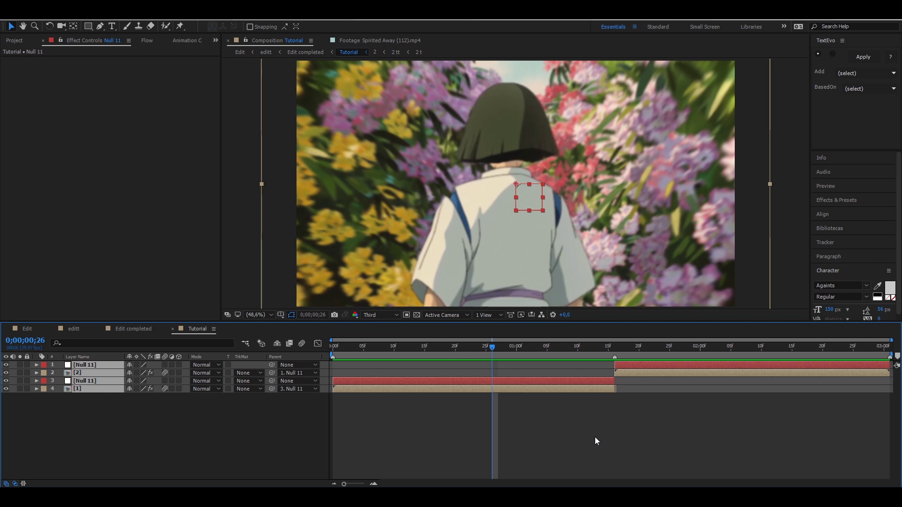
pyautogui.hotkey('ctrl', 'shift', 'c')
pyautogui.write('tutorial')
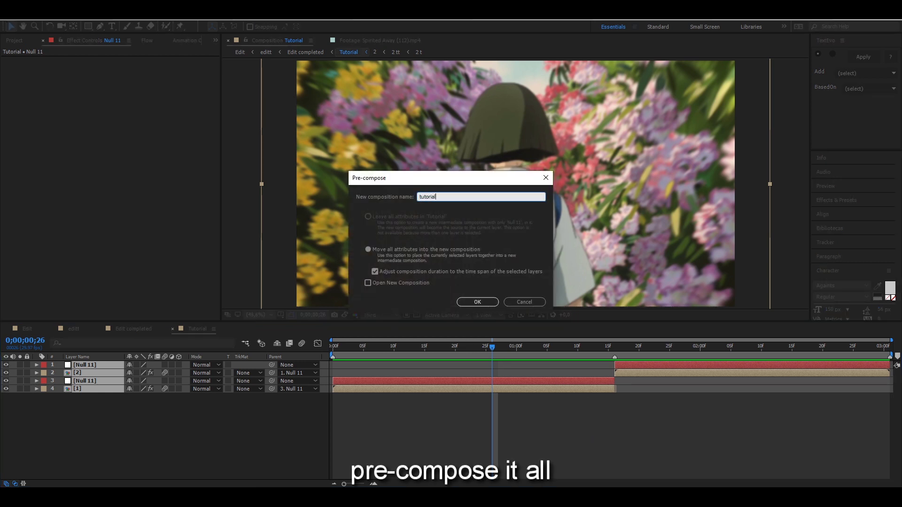
pyautogui.press('Return')
pyautogui.hotkey('ctrl', 's')
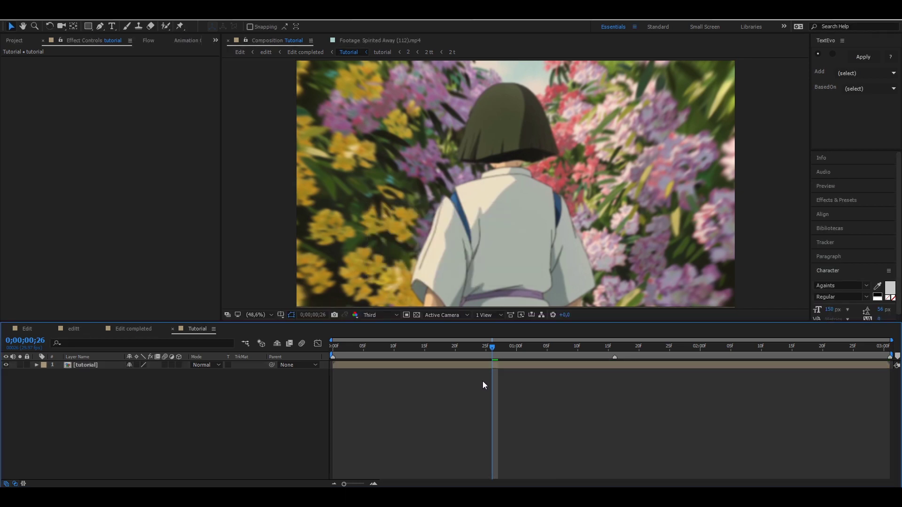
# - Preview the tutorial precomp and return to the composition start
pyautogui.press('space')
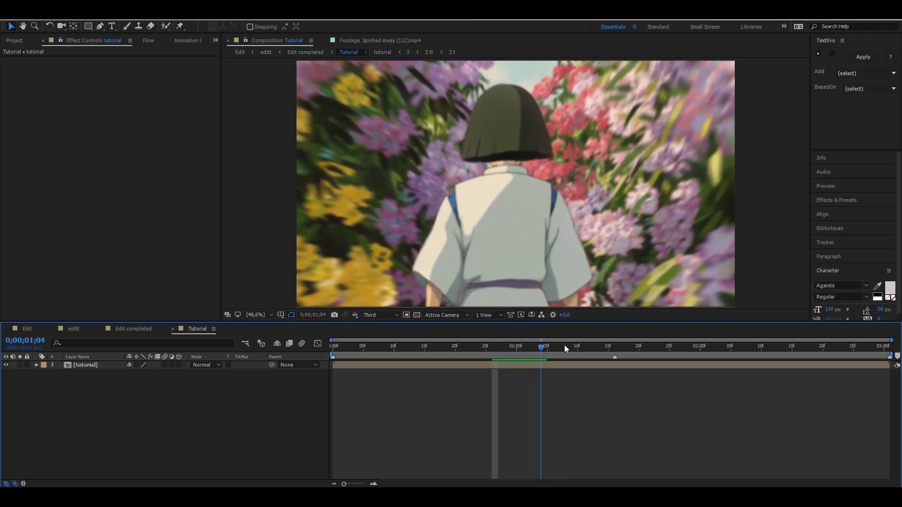
pyautogui.click(610, 346)
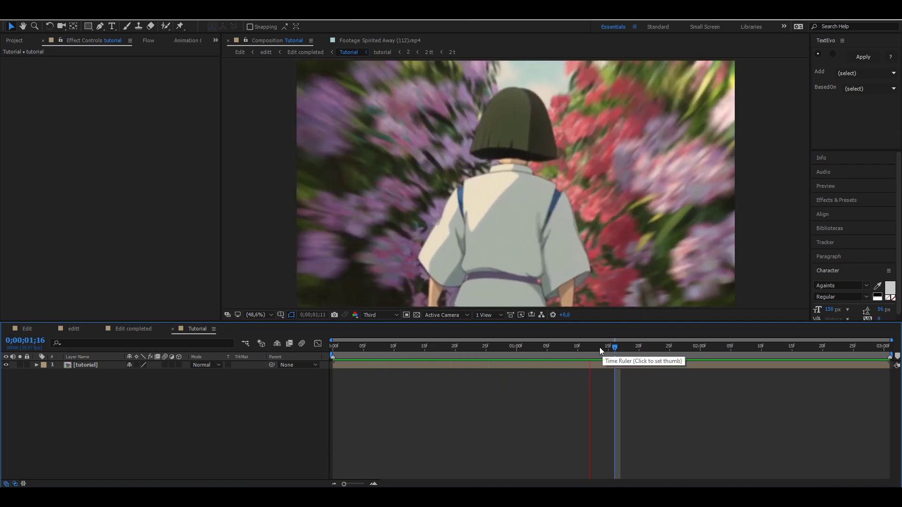
pyautogui.click(466, 348)
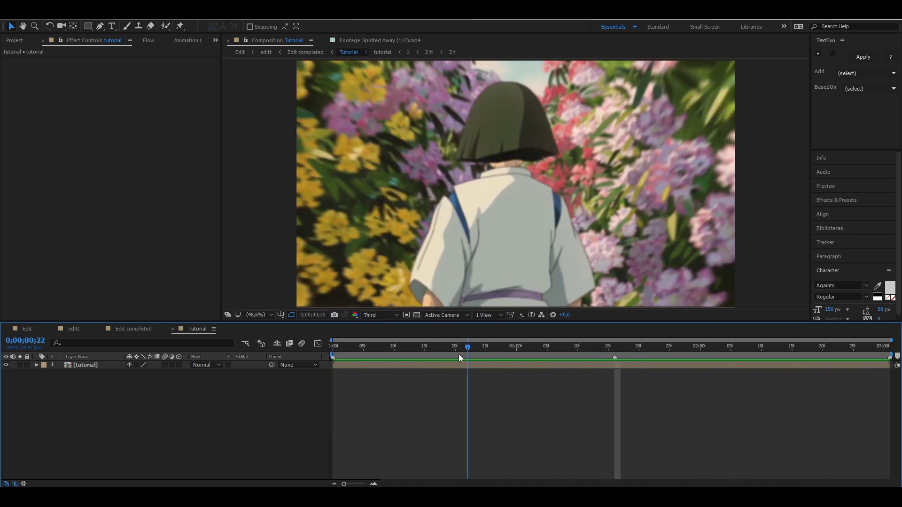
pyautogui.moveTo(459, 359); pyautogui.dragTo(334, 354)
pyautogui.click(340, 365)
# - Create a new adjustment layer named twitch above the tutorial precomp
pyautogui.rightClick(360, 383)
pyautogui.moveTo(423, 387)
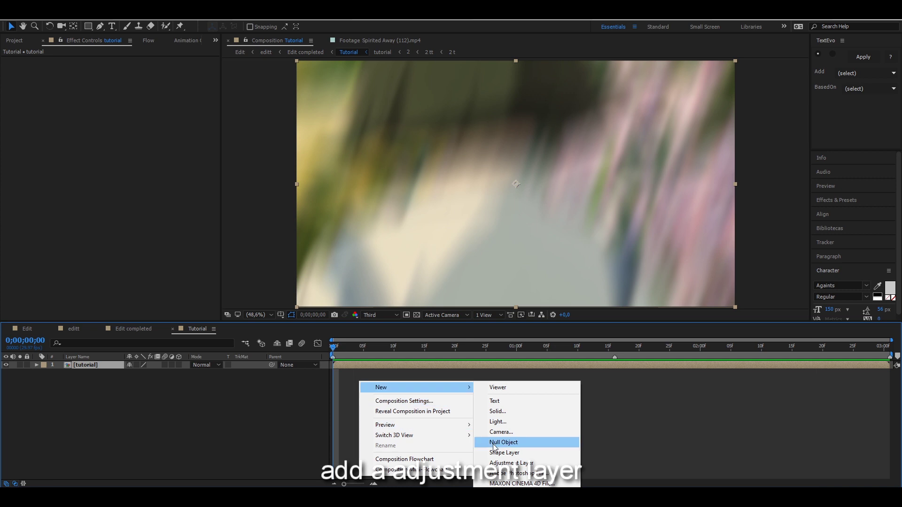
pyautogui.click(510, 463)
pyautogui.press('Return')
pyautogui.write('twitch')
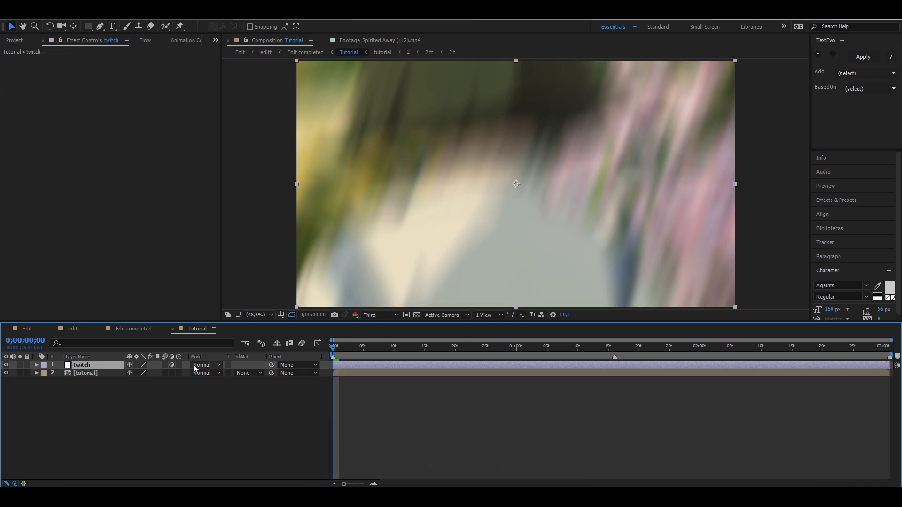
# - Apply the Twitch effect to the twitch layer
pyautogui.moveTo(393, 357); pyautogui.dragTo(467, 347)
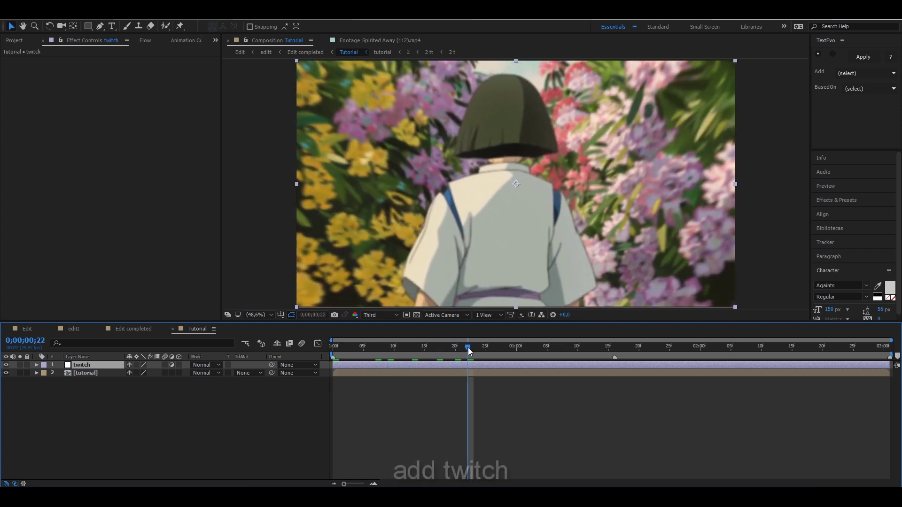
pyautogui.hotkey('ctrl', 'space')
pyautogui.write('twitch')
pyautogui.press('Return')
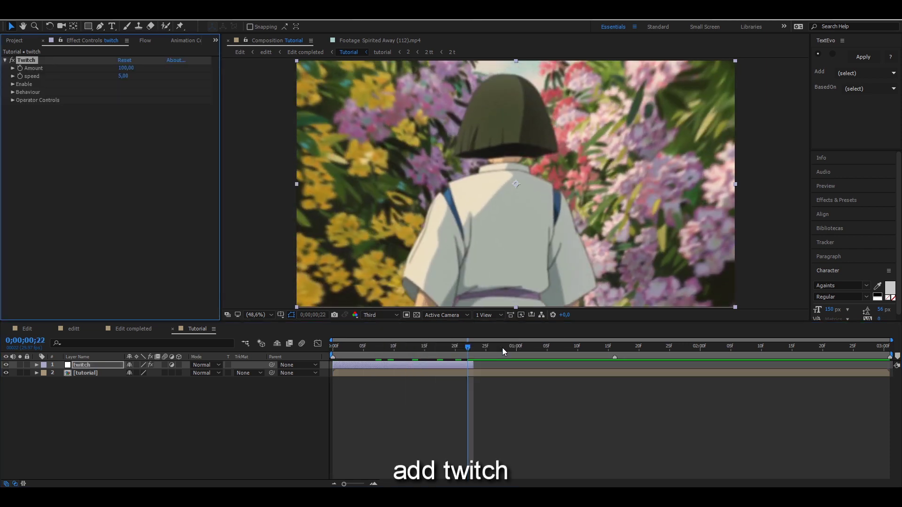
# - Set Twitch speed to 100 and enable its Light and Slide twitches
pyautogui.click(124, 76)
pyautogui.write('100')
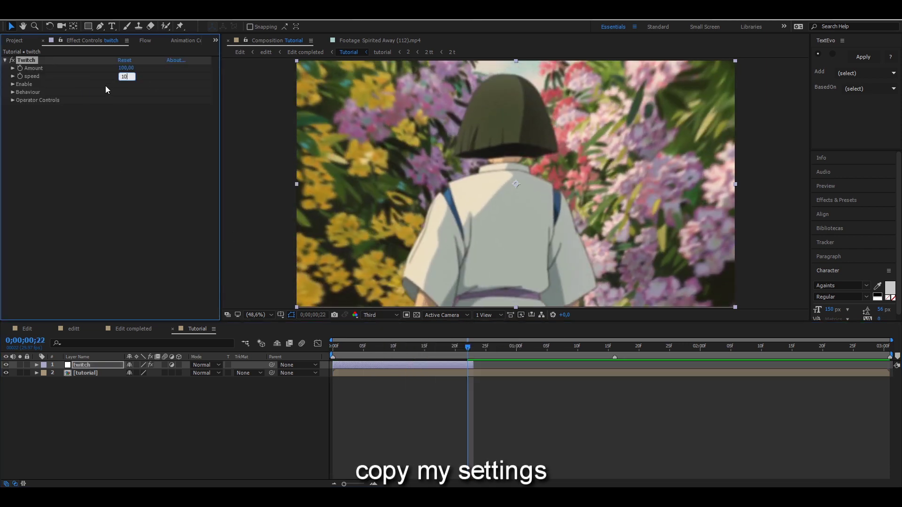
pyautogui.press('Return')
pyautogui.click(13, 85)
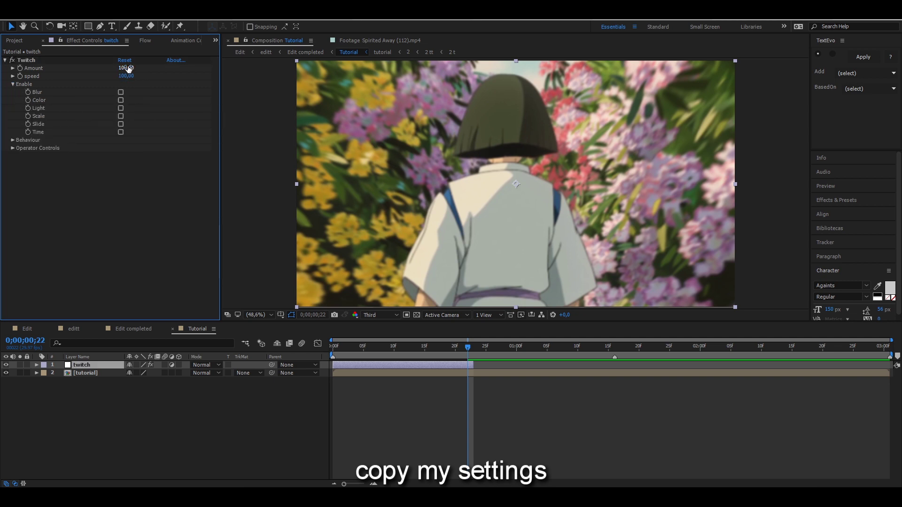
pyautogui.click(120, 124)
pyautogui.click(121, 109)
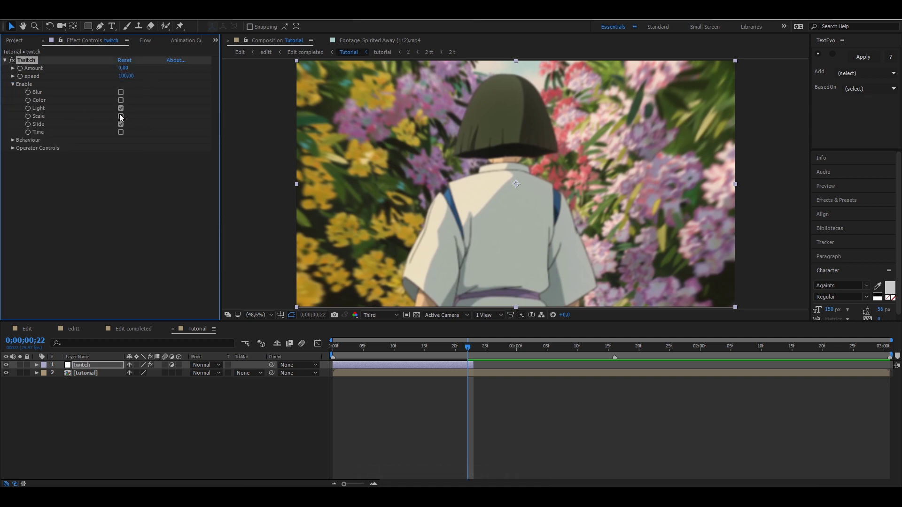
# - Adjust Light Amount and set Slide Amount to 40 under Operator Controls
pyautogui.click(13, 148)
pyautogui.click(21, 172)
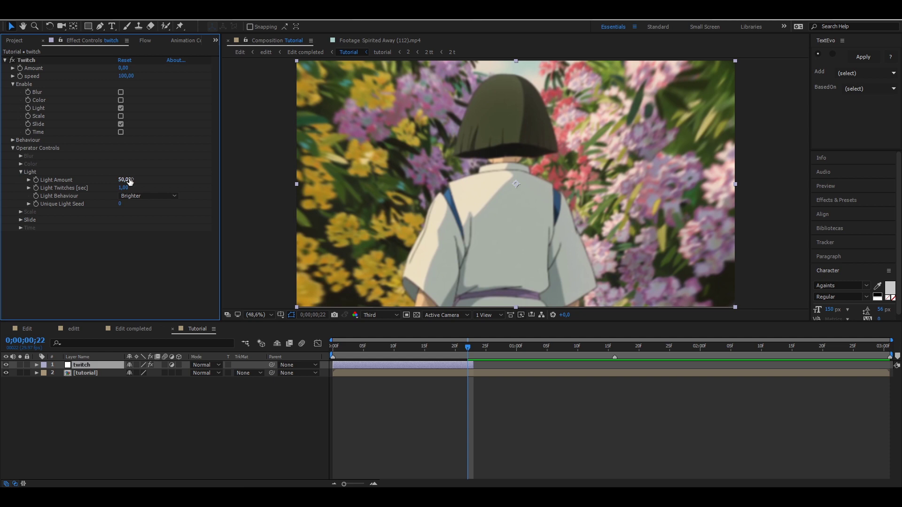
pyautogui.press('Return')
pyautogui.click(21, 172)
pyautogui.click(21, 188)
pyautogui.click(123, 197)
pyautogui.write('70,00')
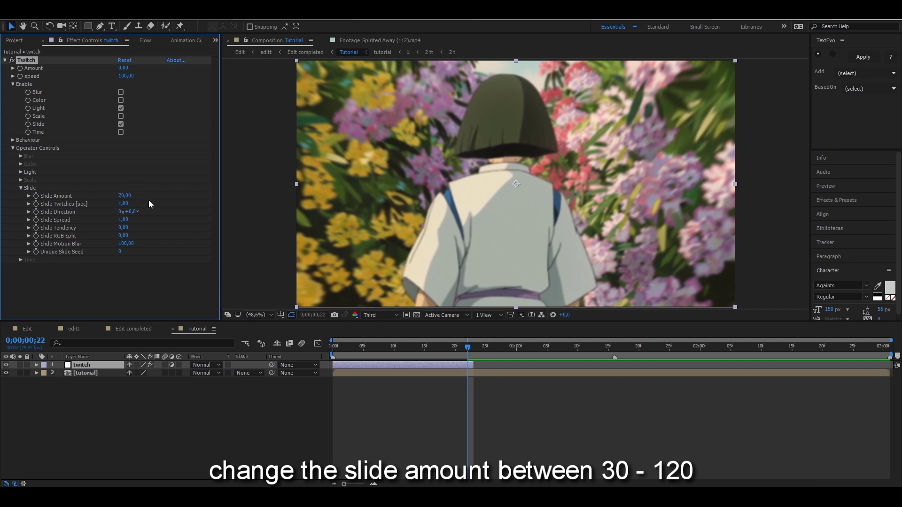
pyautogui.write('40')
pyautogui.press('Return')
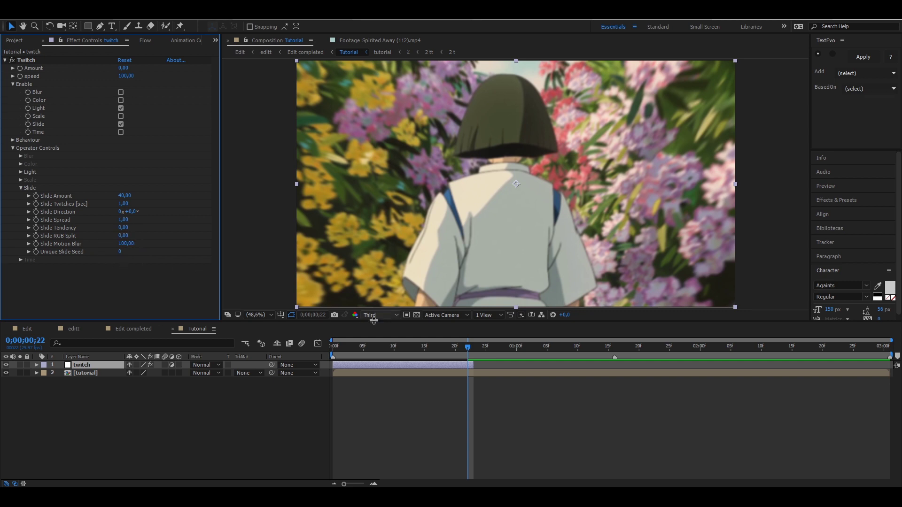
pyautogui.moveTo(405, 343); pyautogui.dragTo(325, 351)
# - Keyframe Twitch Amount at 50 at the start and 0 at frame 20
pyautogui.click(123, 68)
pyautogui.write('50')
pyautogui.click(19, 69)
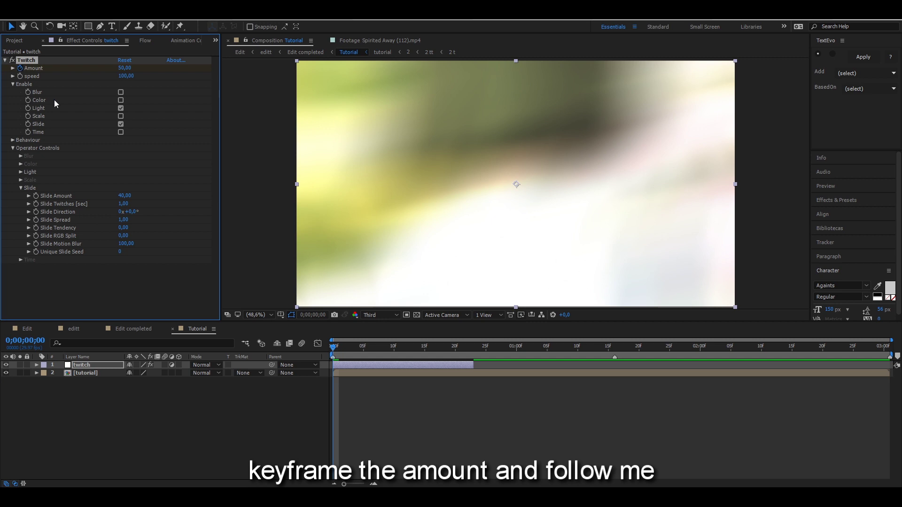
pyautogui.hotkey('shift', 'pagedown')
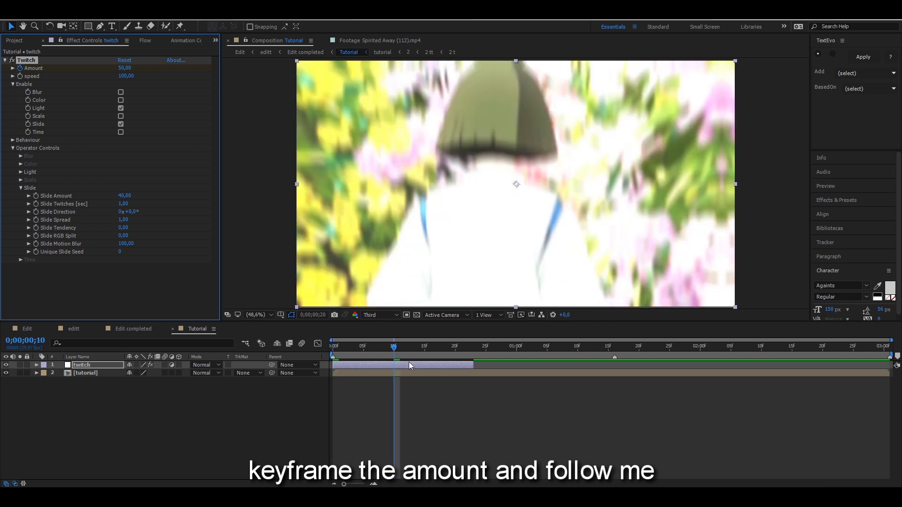
pyautogui.hotkey('shift', 'pagedown')
pyautogui.press('Return')
# - Ease the Amount curve in the Graph Editor and preview, reconfirming Slide Amount 40
pyautogui.press('u')
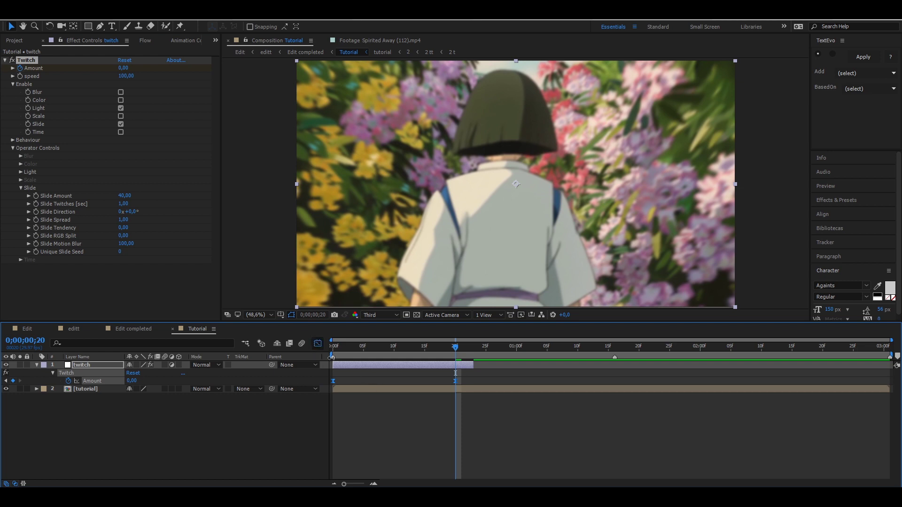
pyautogui.hotkey('shift', 'F3')
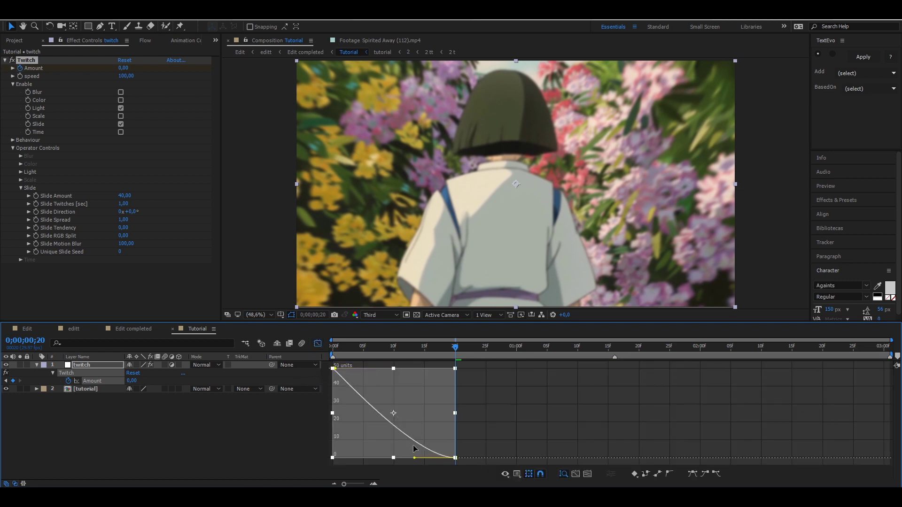
pyautogui.hotkey('shift', 'F3')
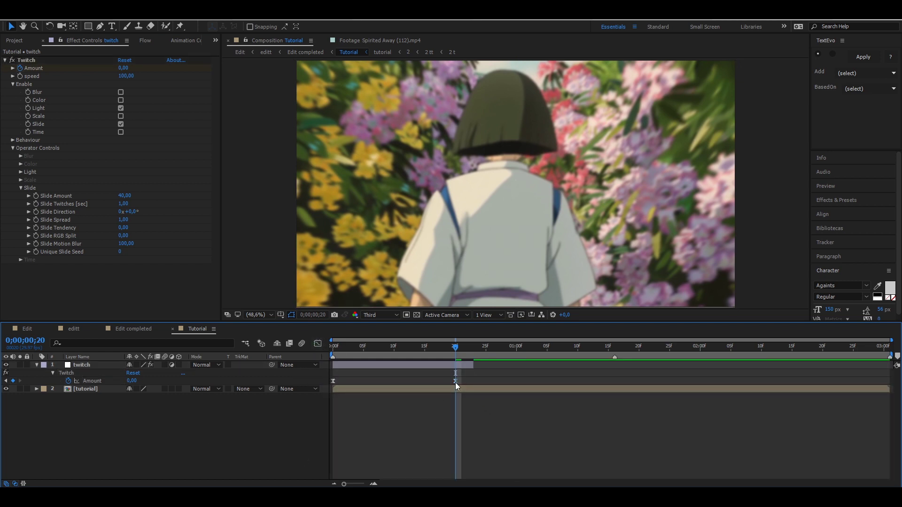
pyautogui.press('space')
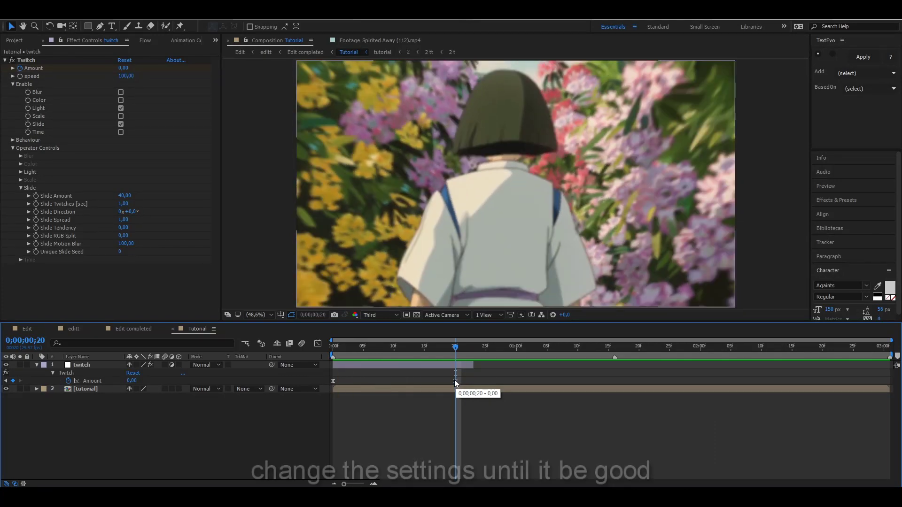
pyautogui.click(125, 195)
pyautogui.press('Return')
pyautogui.press('space')
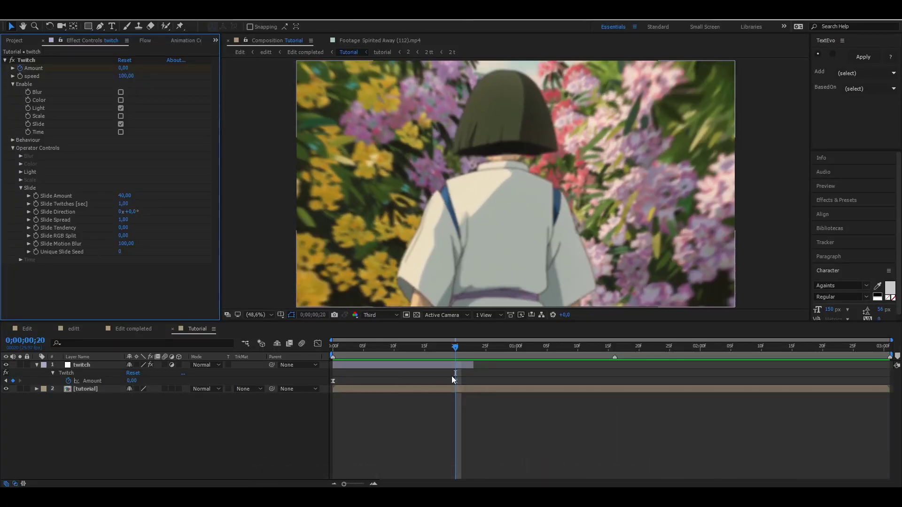
# - Pull the end Amount keyframe earlier to about frame 8 and preview the shorter twitch
pyautogui.click(409, 381)
pyautogui.press('space')
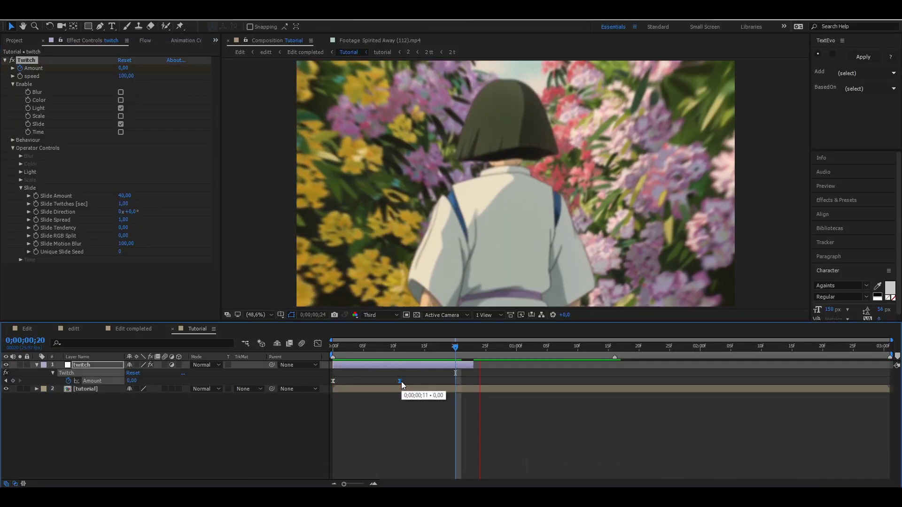
pyautogui.click(335, 355)
pyautogui.moveTo(336, 357); pyautogui.dragTo(386, 371)
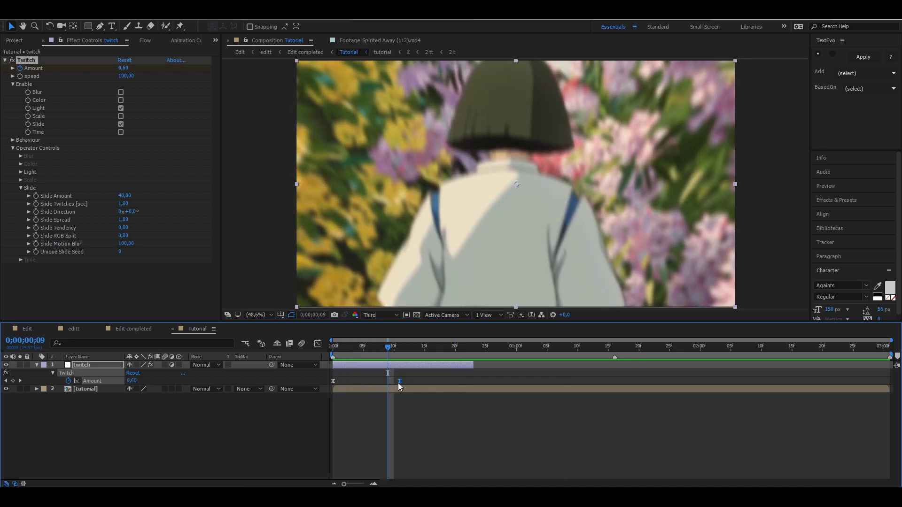
pyautogui.press('space')
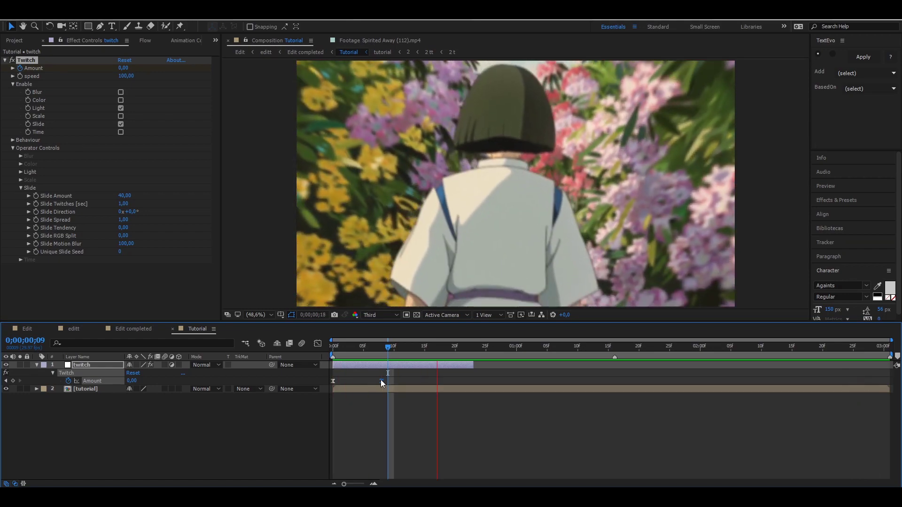
# - Duplicate twitch as twitch 2, move it to the 0;00;01;16 cut, and preview
pyautogui.click(597, 353)
pyautogui.hotkey('ctrl', 'd')
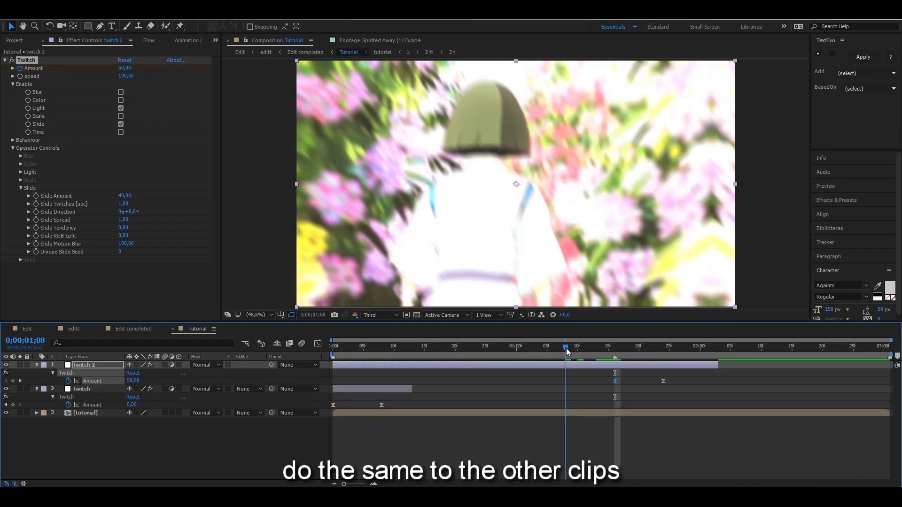
pyautogui.moveTo(334, 365); pyautogui.dragTo(565, 365)
pyautogui.press('space')
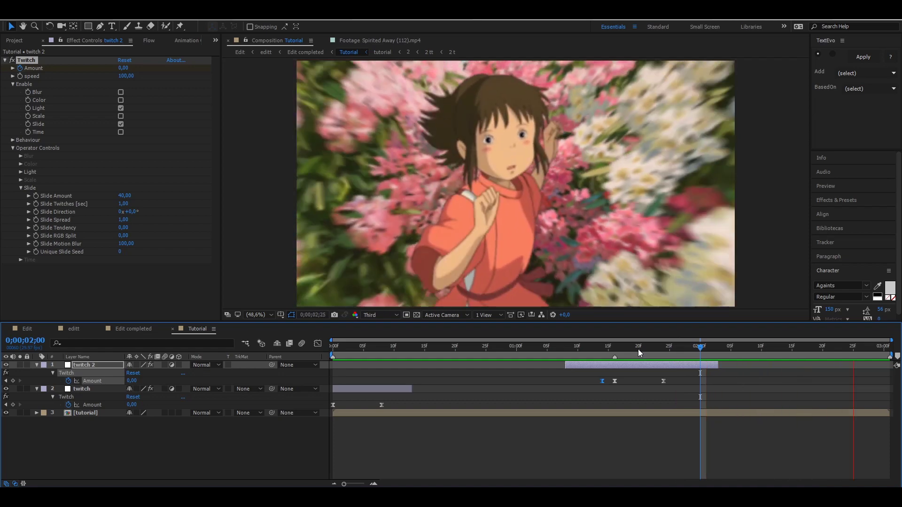
pyautogui.click(614, 352)
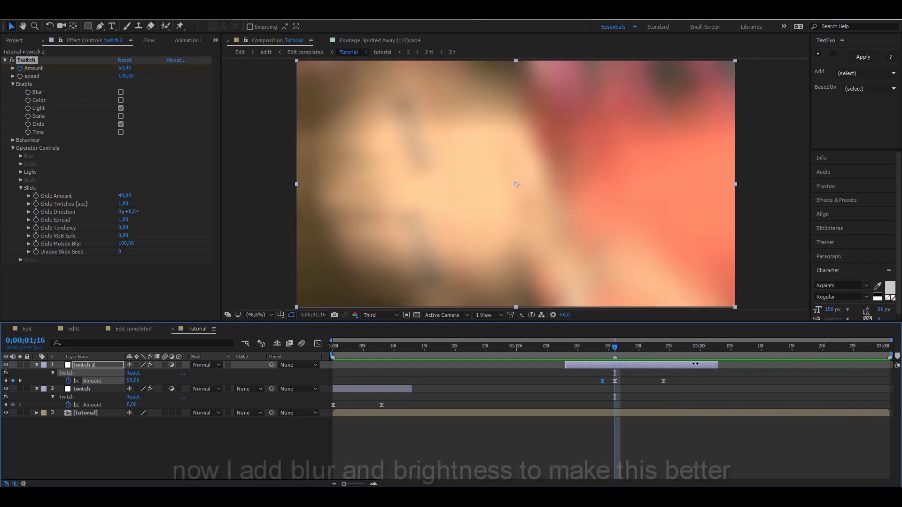
# - Add a new adjustment layer named blur
pyautogui.hotkey('ctrl', 'alt', 'y')
pyautogui.click(438, 345)
pyautogui.press('Return')
pyautogui.write('blur')
pyautogui.press('Return')
pyautogui.write('fast ca')
# - Apply Fast Camera Lens Blur, Directional Blur and Brightness & Contrast to the blur layer
pyautogui.press('Return')
pyautogui.hotkey('ctrl', 'space')
pyautogui.write('dir')
pyautogui.press('Return')
pyautogui.hotkey('ctrl', 'space')
pyautogui.write('bri')
pyautogui.press('Return')
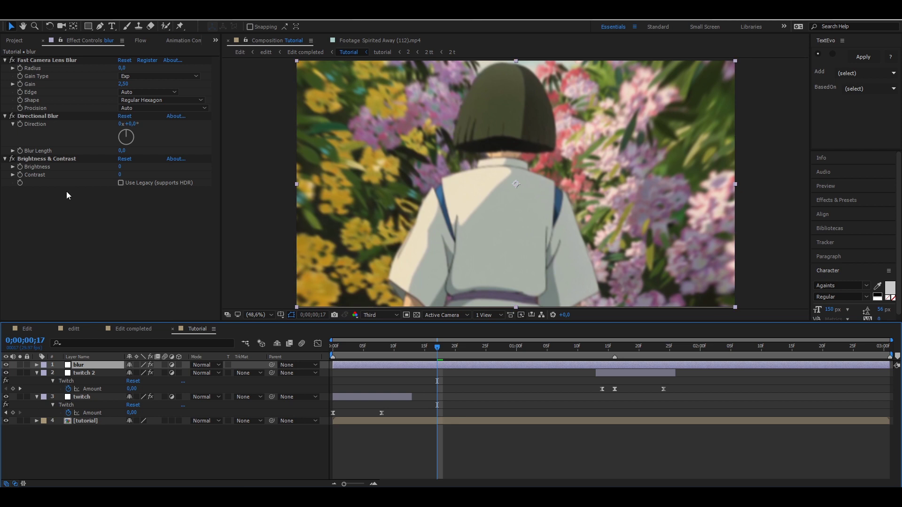
# - Apply Motion Tile to the tutorial precomp layer
pyautogui.click(362, 423)
pyautogui.hotkey('ctrl', 'space')
pyautogui.write('motion')
pyautogui.press('Return')
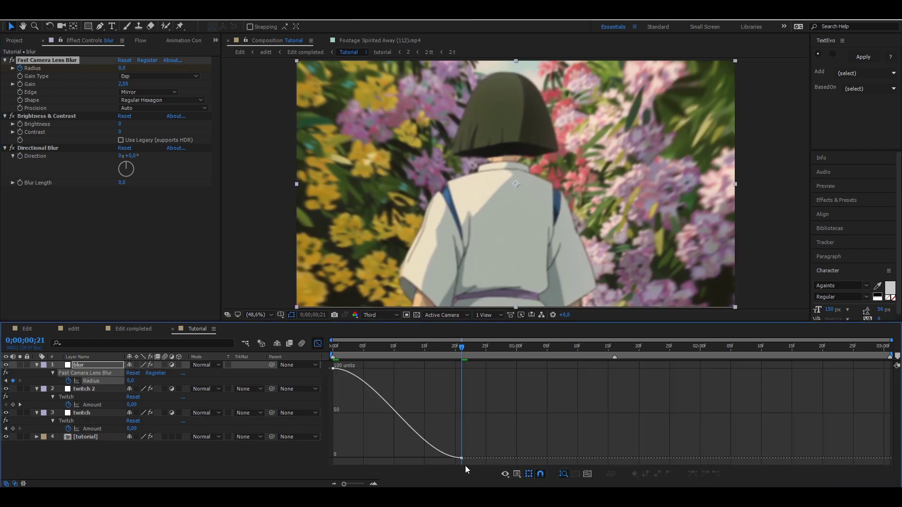
pyautogui.hotkey('shift', 'F3')
# - Keyframe a lens-blur Radius spike peaking near 1;15 and back to 0 by 1;26
pyautogui.moveTo(462, 349); pyautogui.dragTo(453, 361)
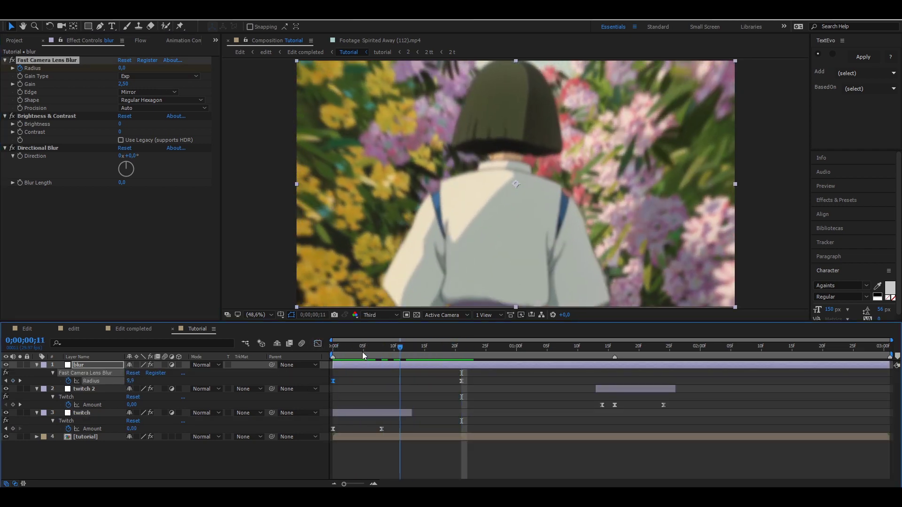
pyautogui.press('space')
pyautogui.click(571, 346)
pyautogui.click(12, 380)
pyautogui.click(614, 346)
pyautogui.moveTo(130, 381); pyautogui.dragTo(188, 381)
pyautogui.click(675, 346)
pyautogui.moveTo(130, 380); pyautogui.dragTo(85, 381)
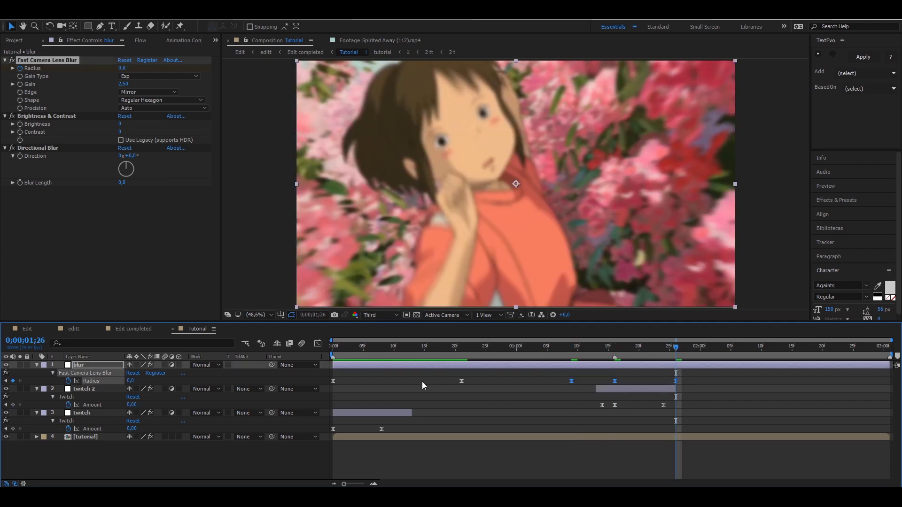
pyautogui.click(318, 343)
pyautogui.click(317, 348)
# - Scrub around 1;06 and preview the blur transition
pyautogui.moveTo(675, 350); pyautogui.dragTo(543, 366)
pyautogui.press('space')
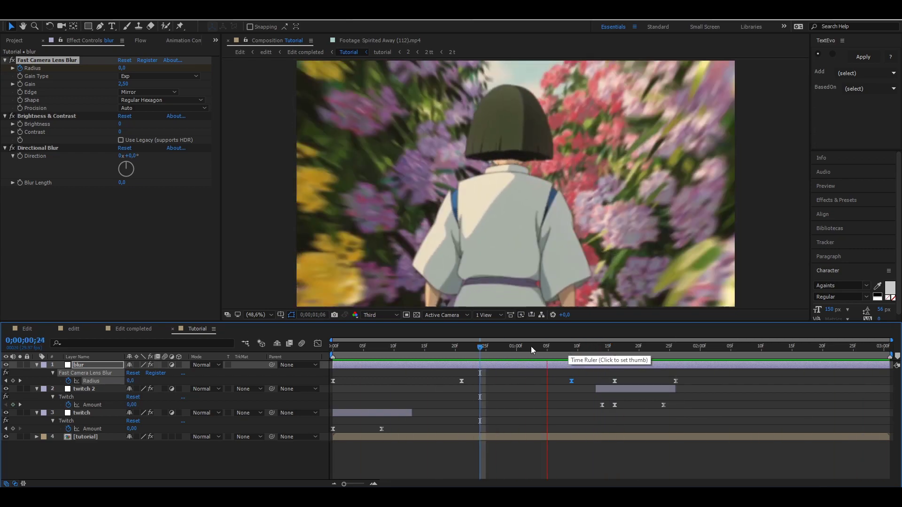
pyautogui.click(133, 381)
pyautogui.moveTo(371, 348); pyautogui.dragTo(554, 348)
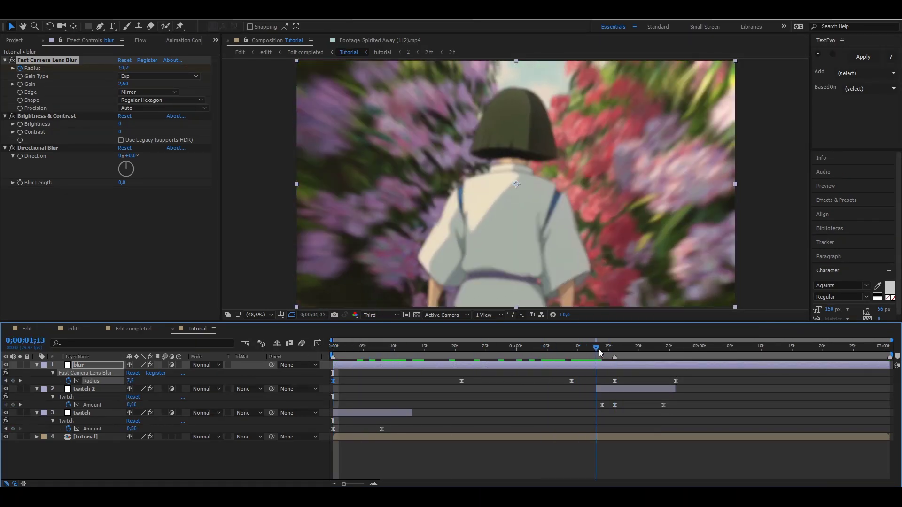
# - Raise Brightness for a flash keyframe at the 1;16 blur peak
pyautogui.hotkey('shift', 'pagedown')
pyautogui.moveTo(121, 124); pyautogui.dragTo(193, 124)
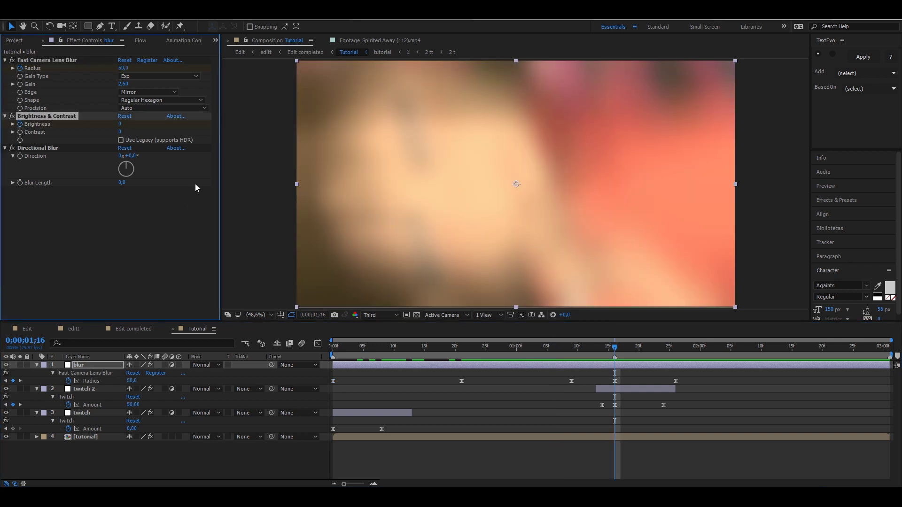
pyautogui.press('Return')
pyautogui.hotkey('shift', 'pagedown')
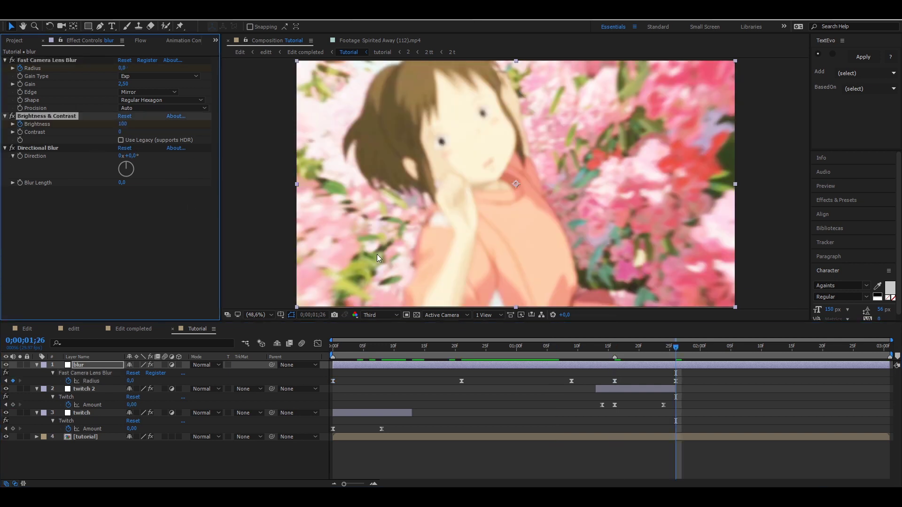
# - Key Brightness back to 0 at 2;06 and review its value curve
pyautogui.hotkey('shift', 'pagedown')
pyautogui.press('u')
pyautogui.click(317, 345)
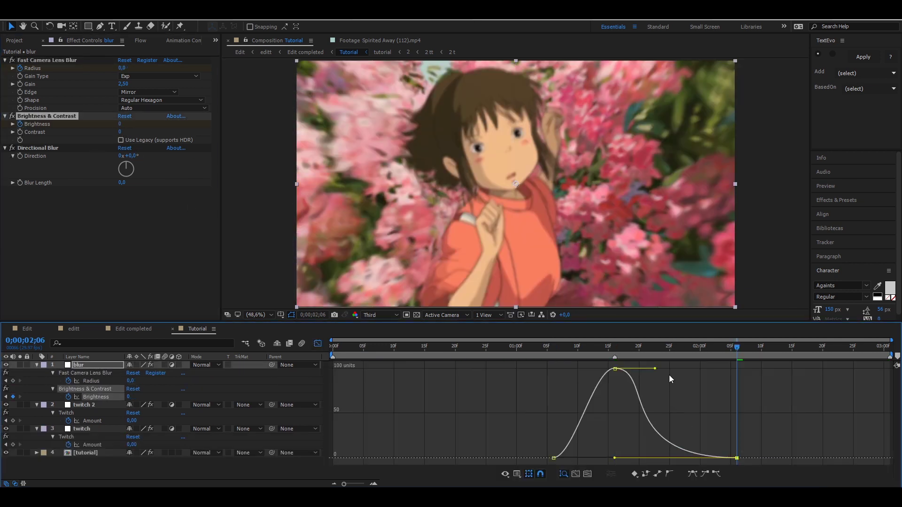
pyautogui.hotkey('shift', 'F3')
pyautogui.moveTo(736, 348); pyautogui.dragTo(602, 356)
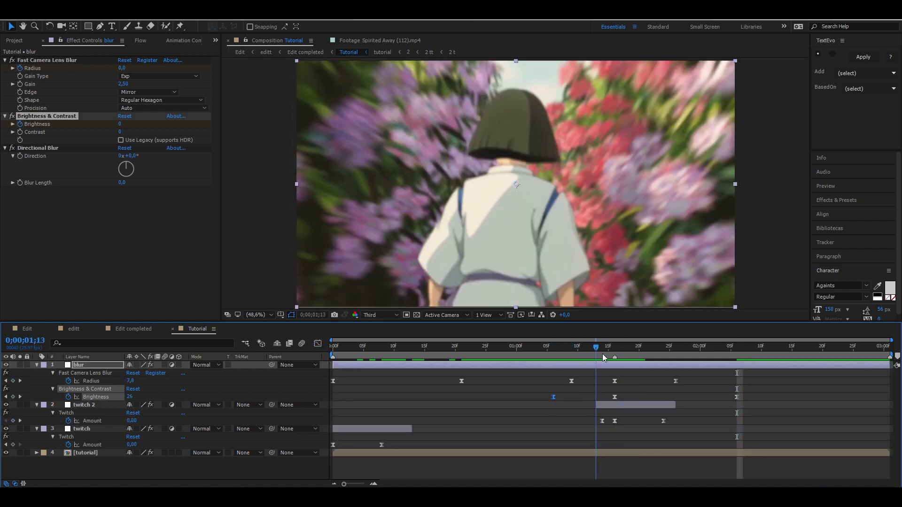
# - Preview the Brightness flash, then ease the Brightness curve's bezier handle
pyautogui.press('space')
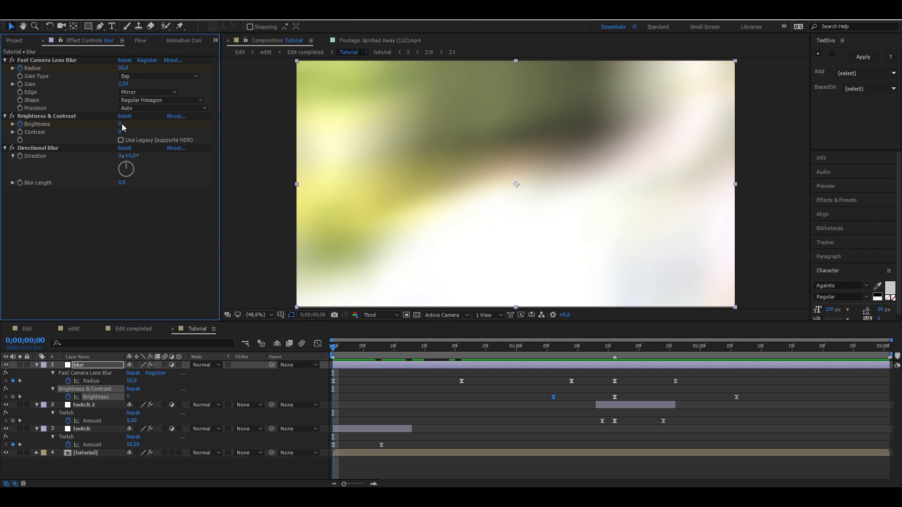
pyautogui.press('space')
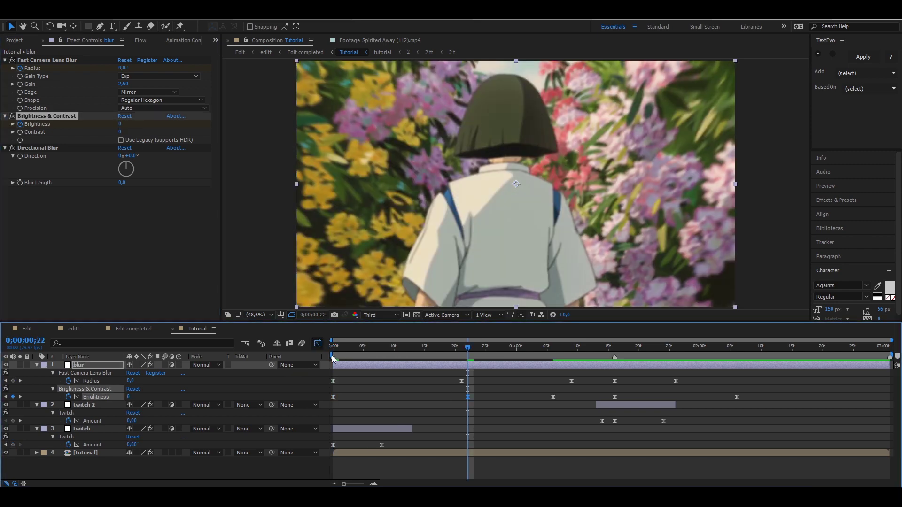
pyautogui.hotkey('shift', 'F3')
pyautogui.moveTo(411, 434); pyautogui.dragTo(385, 454)
pyautogui.click(318, 343)
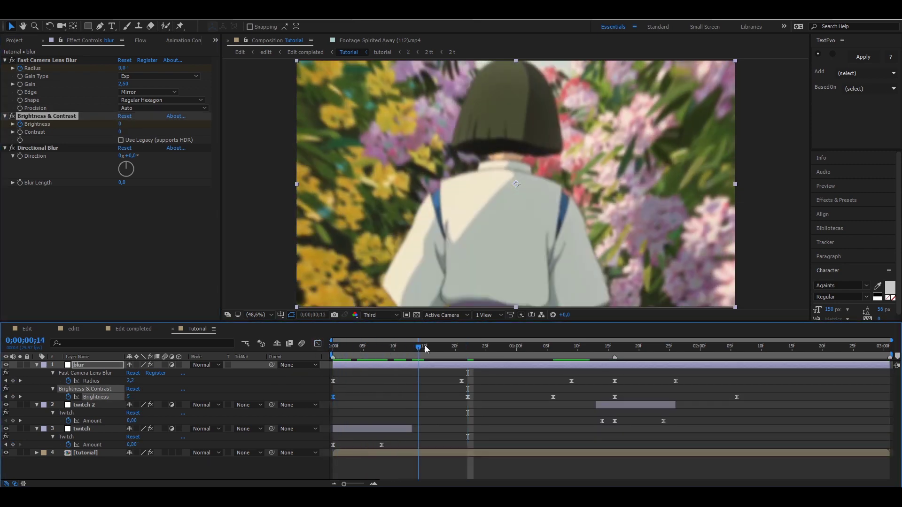
# - Preview the eased flash and step frame by frame around the cut
pyautogui.press('space')
pyautogui.press('space')
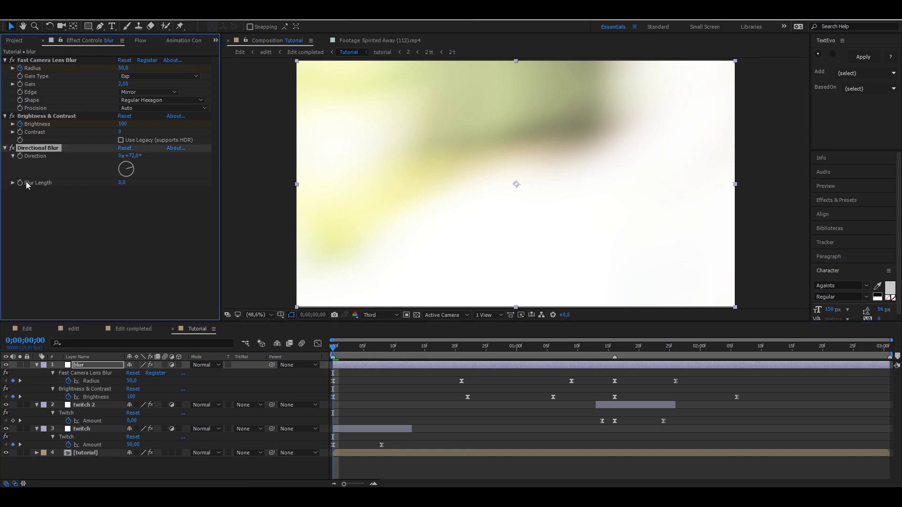
pyautogui.press('pagedown')
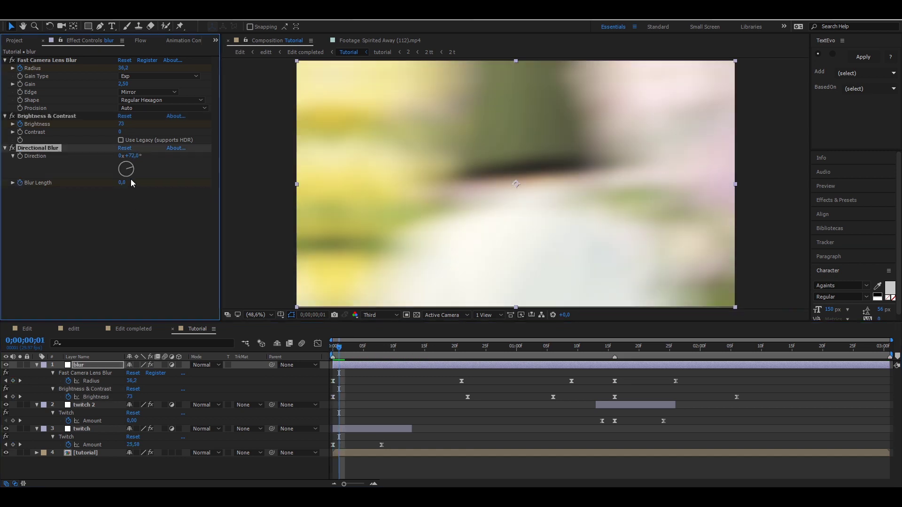
pyautogui.press('pageup')
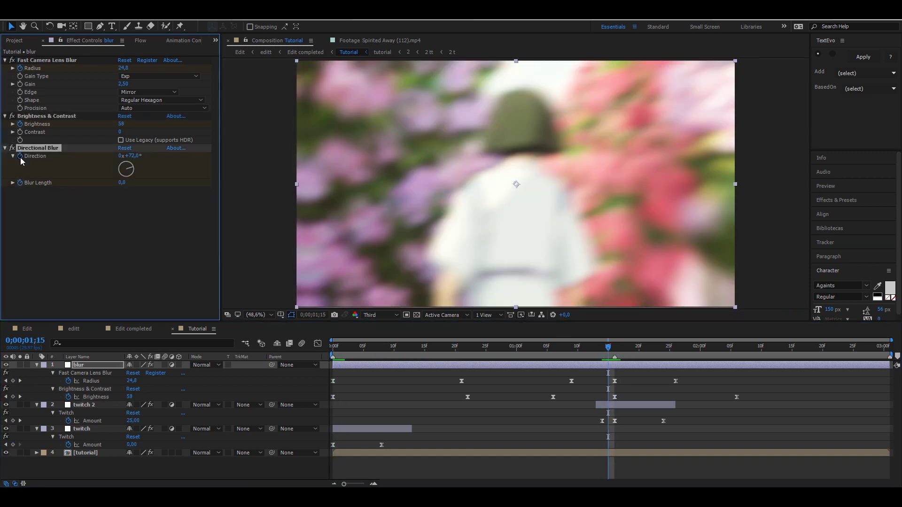
pyautogui.press('pagedown')
# - Replay the composition from the start, collapse the properties, and save the project
pyautogui.press('space')
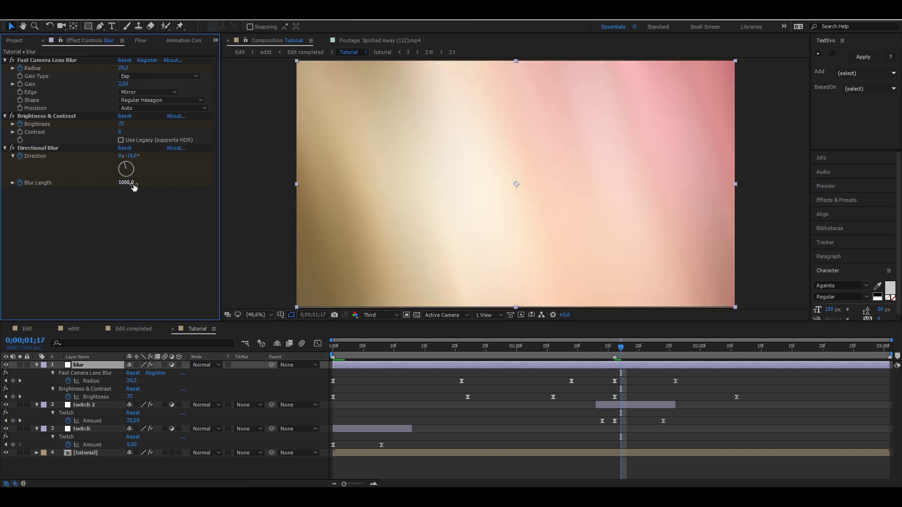
pyautogui.press('space')
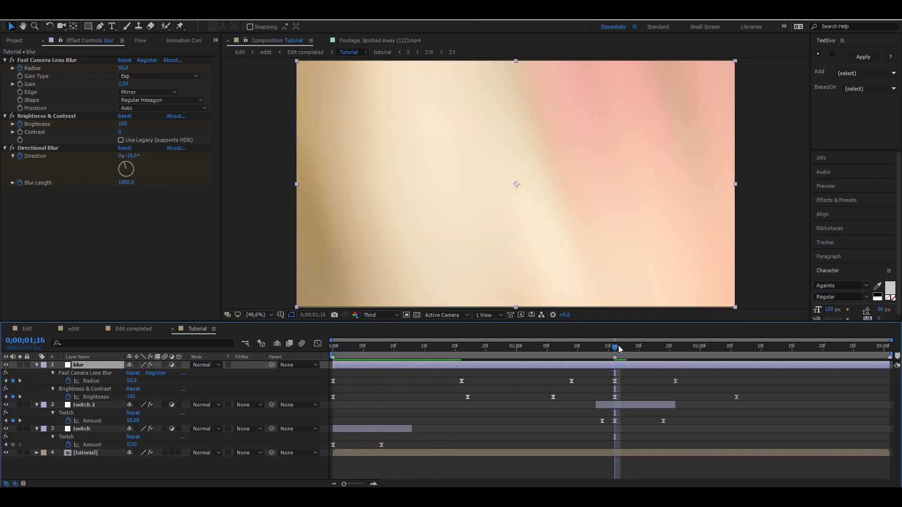
pyautogui.press('u')
pyautogui.hotkey('ctrl', 's')
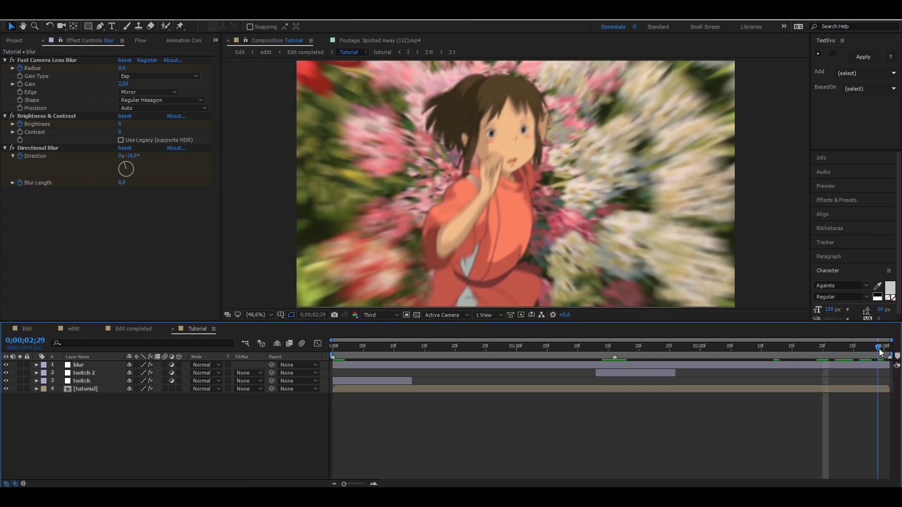
# - Move to about 2;20 and key the outro Blur Length of 1000 at 3;00, previewing it
pyautogui.moveTo(669, 349); pyautogui.dragTo(747, 345)
pyautogui.press('u')
pyautogui.press('space')
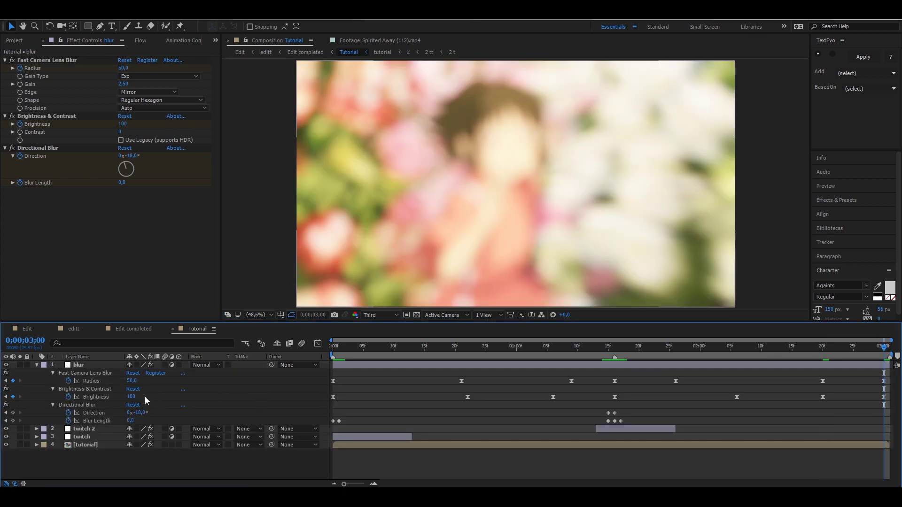
pyautogui.click(862, 402)
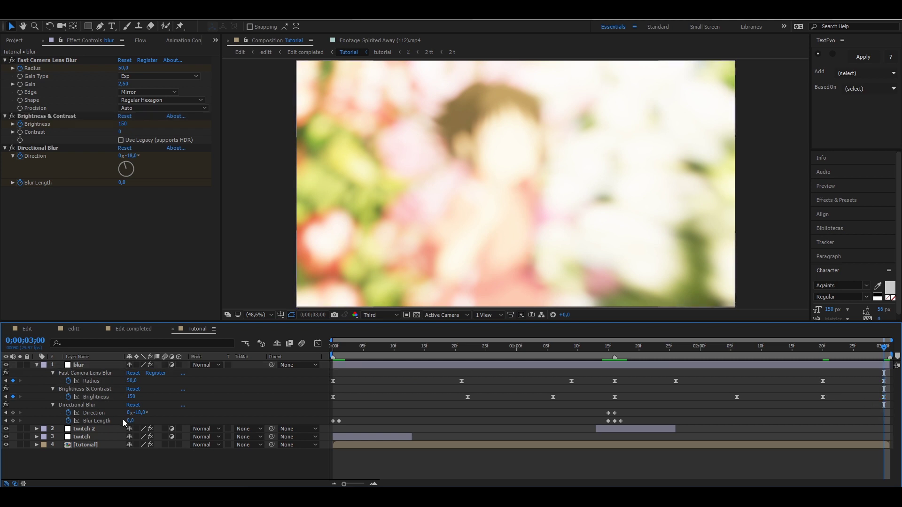
pyautogui.press('Return')
pyautogui.press('space')
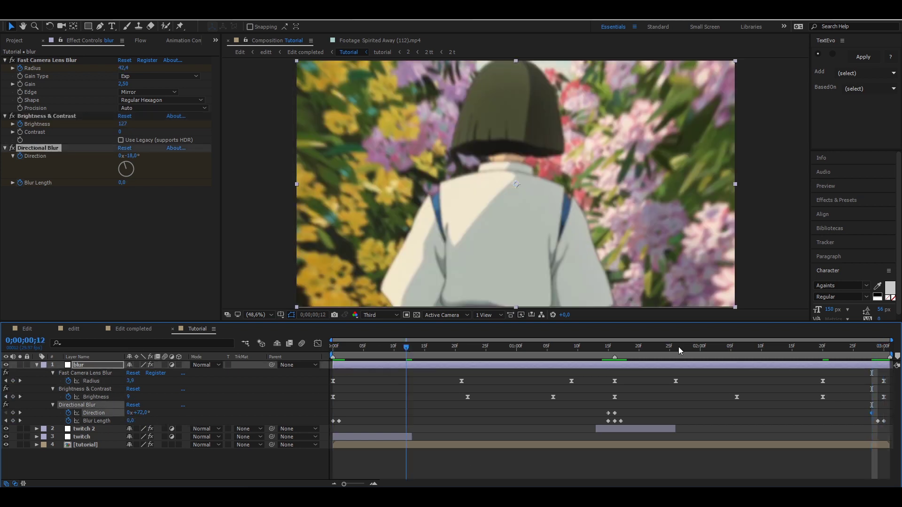
pyautogui.write('100')
pyautogui.press('Return')
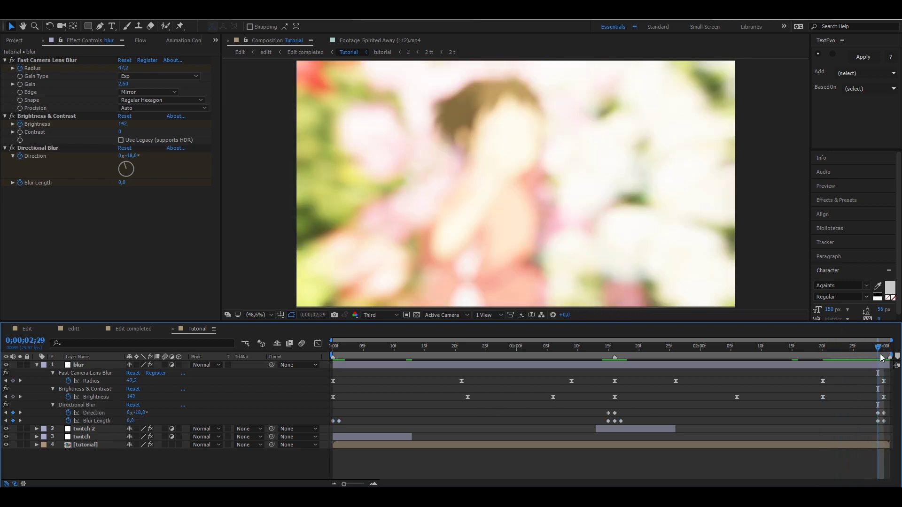
# - Check the Radius and Brightness outro curves and select the late Brightness keyframe
pyautogui.click(317, 343)
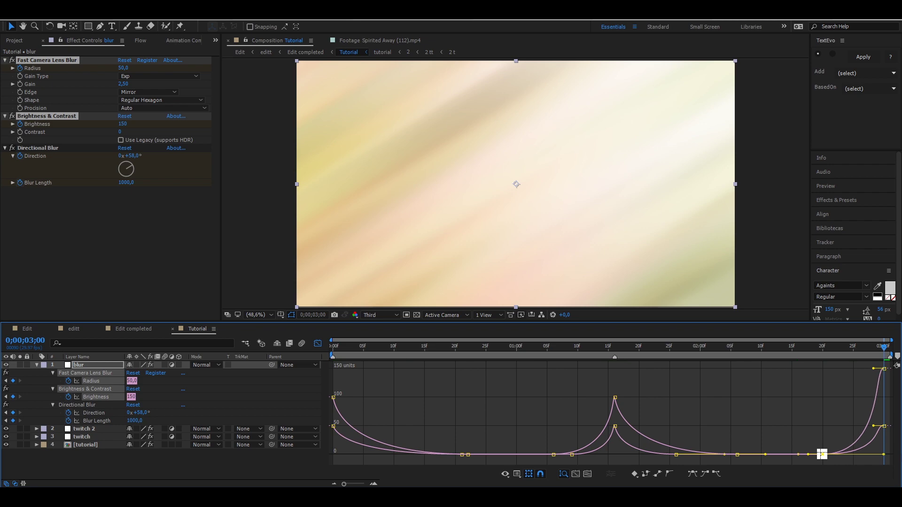
pyautogui.click(317, 343)
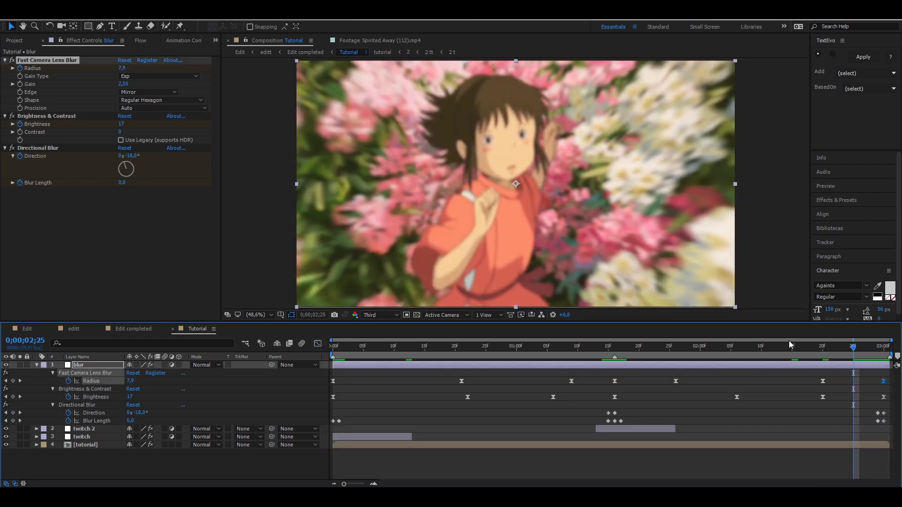
pyautogui.click(822, 396)
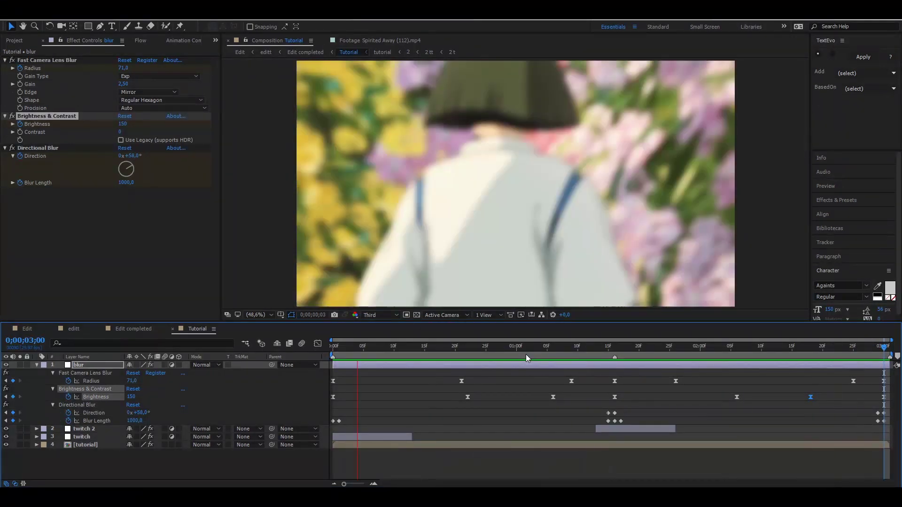
pyautogui.click(409, 436)
pyautogui.click(358, 353)
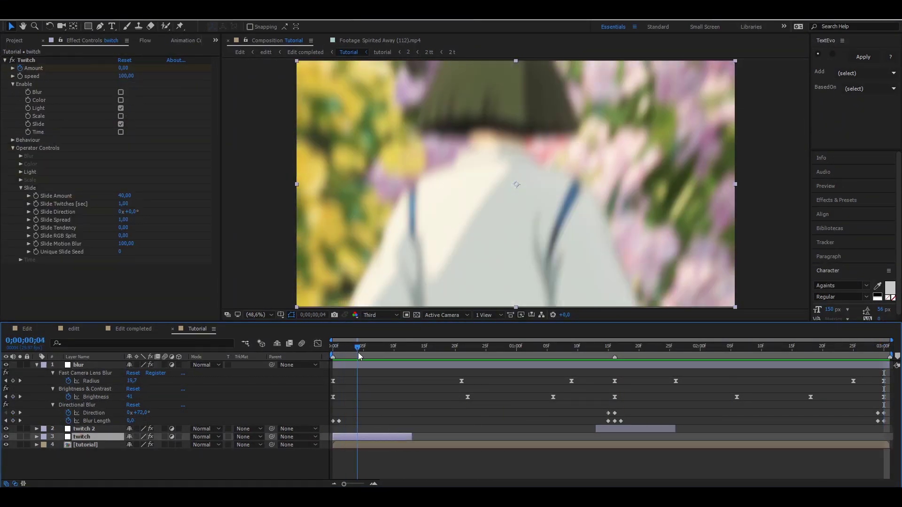
pyautogui.press('space')
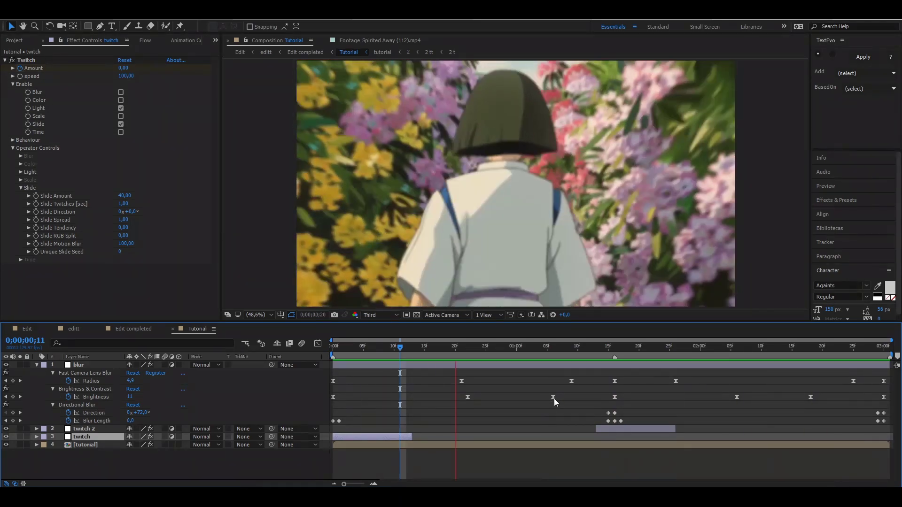
pyautogui.doubleClick(521, 445)
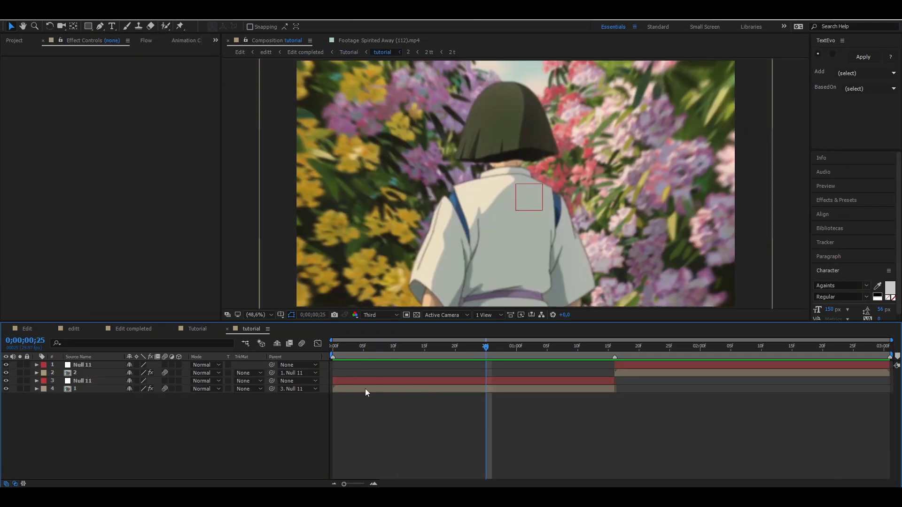
pyautogui.click(365, 388)
pyautogui.press('space')
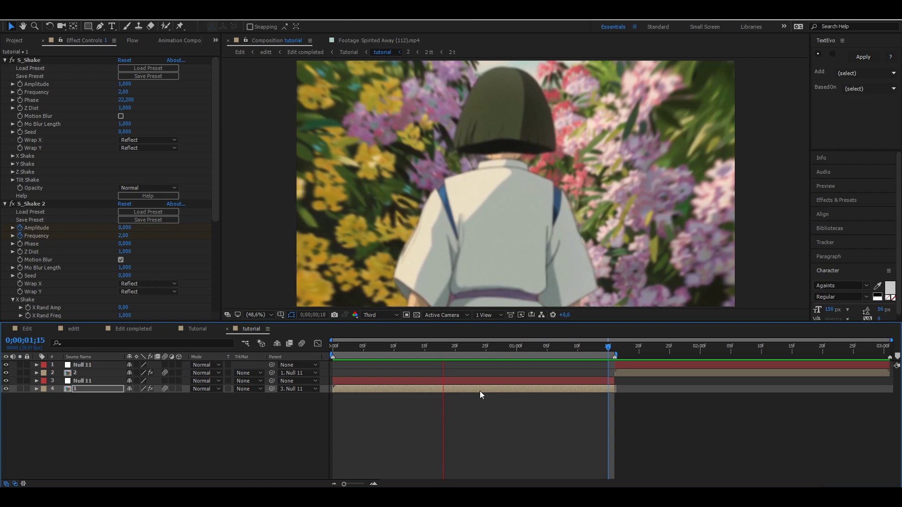
pyautogui.press('u')
pyautogui.click(318, 344)
pyautogui.click(380, 356)
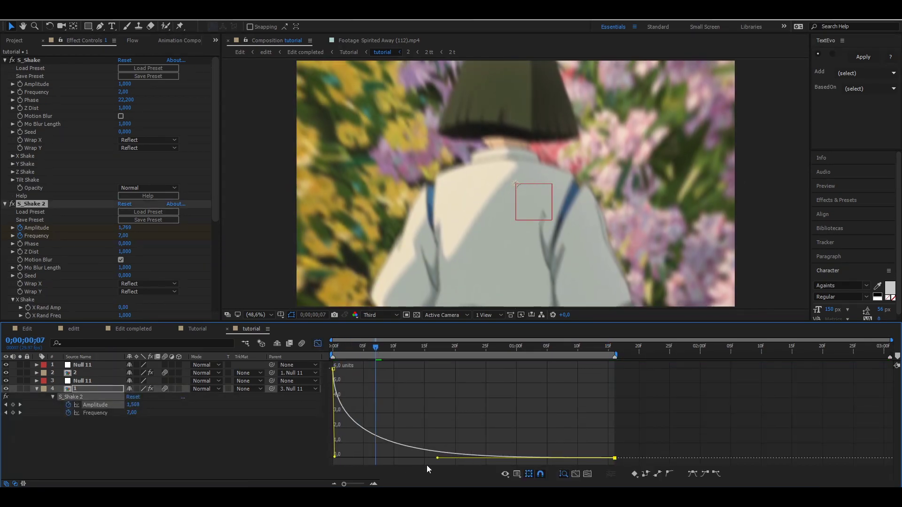
pyautogui.press('space')
pyautogui.click(197, 329)
pyautogui.click(692, 354)
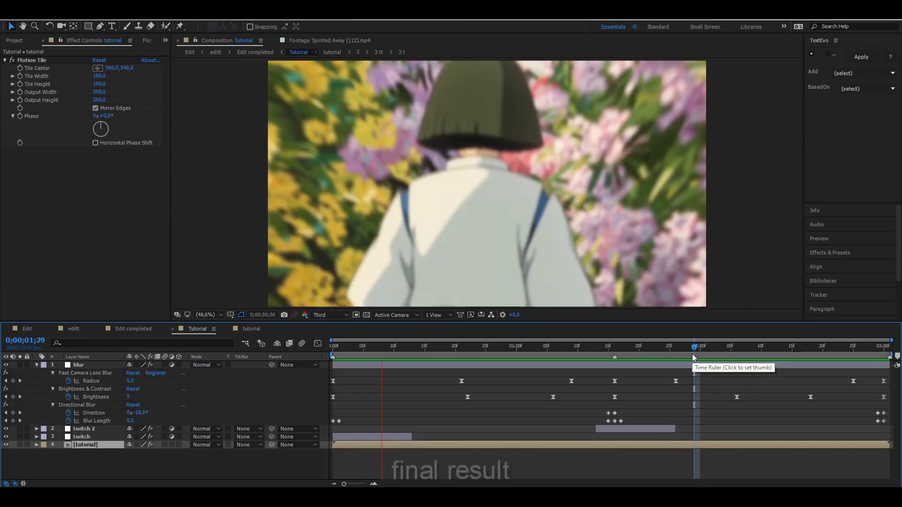